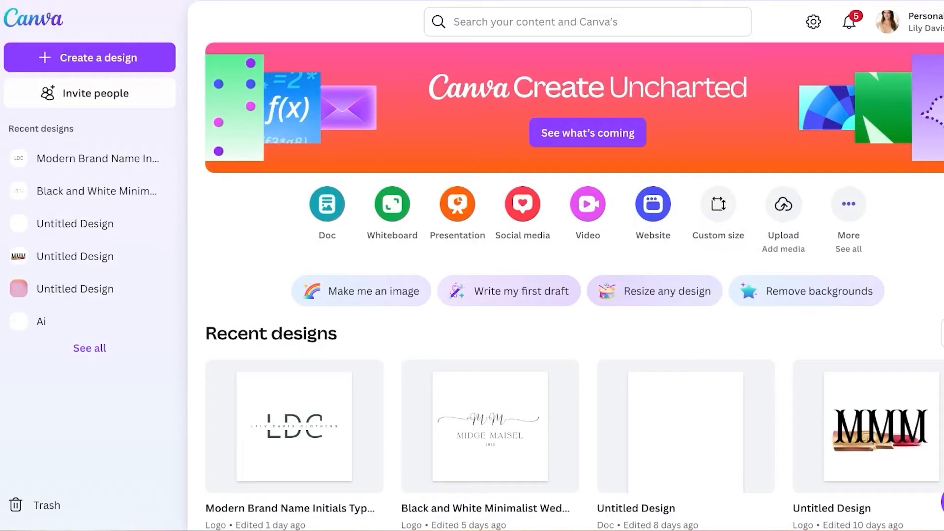
click(718, 212)
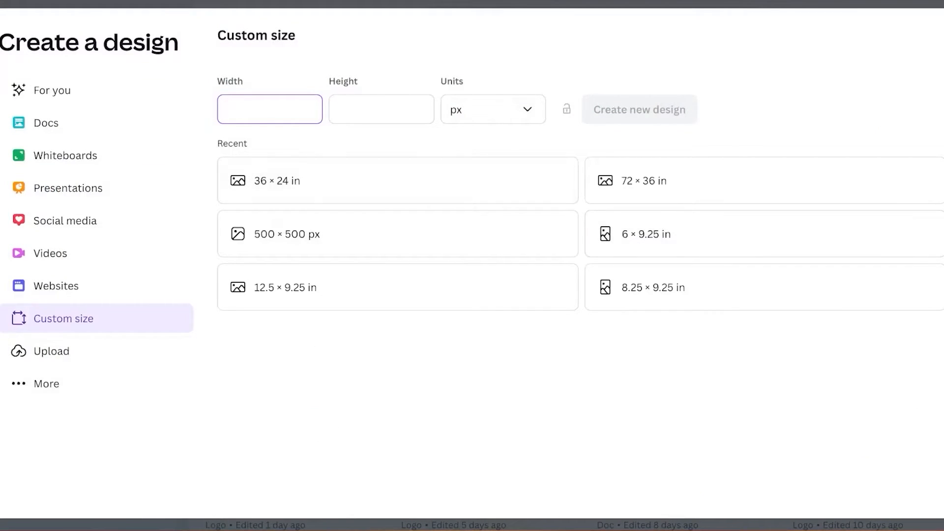
key(Tab)
key(Tab)
key(space)
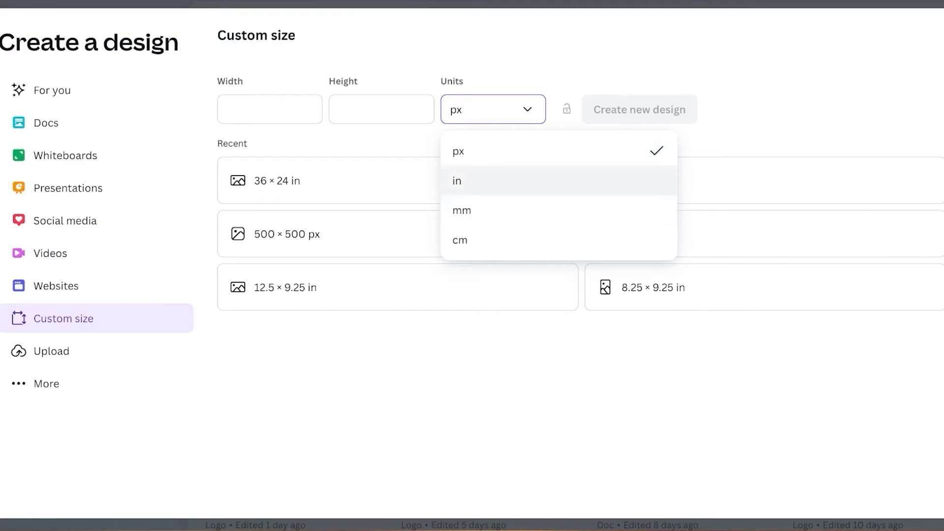
click(491, 180)
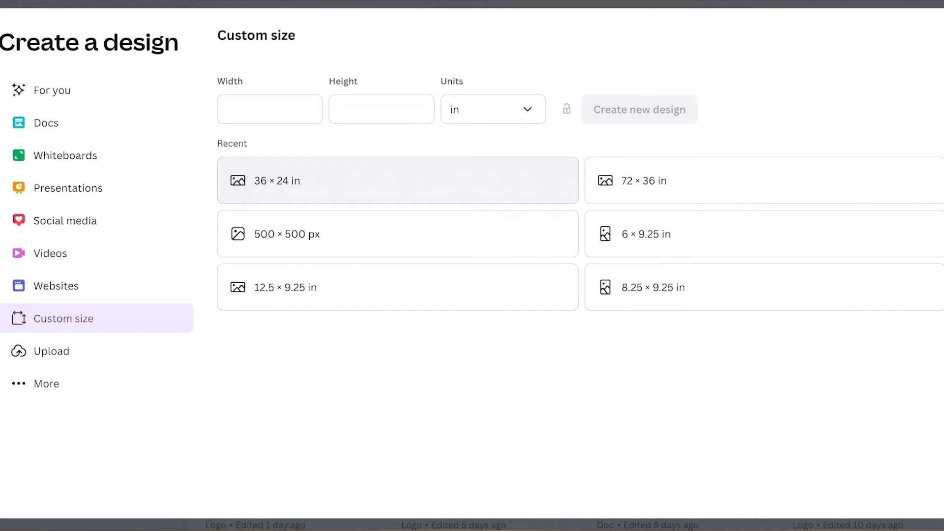
- Find the poster design types, create a blank Advertising Poster (Portrait) and name the design Poster1
click(47, 383)
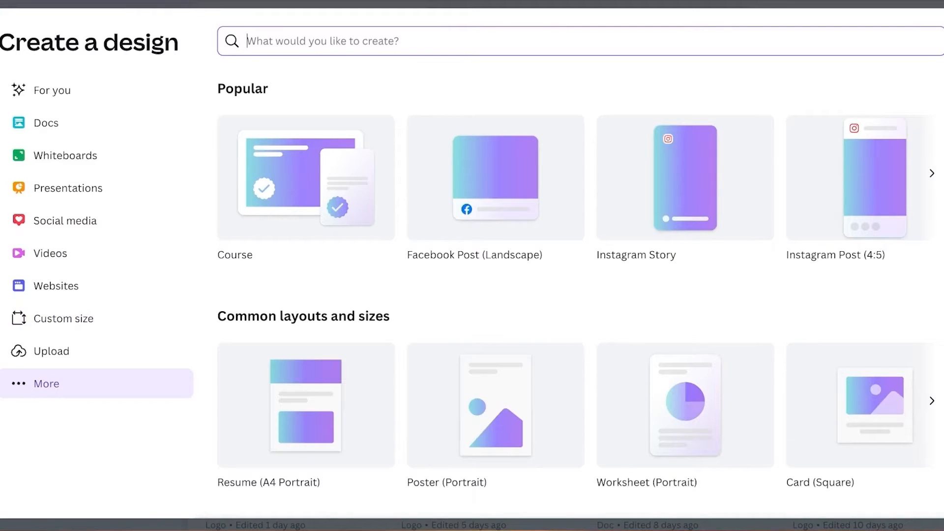
text(poster)
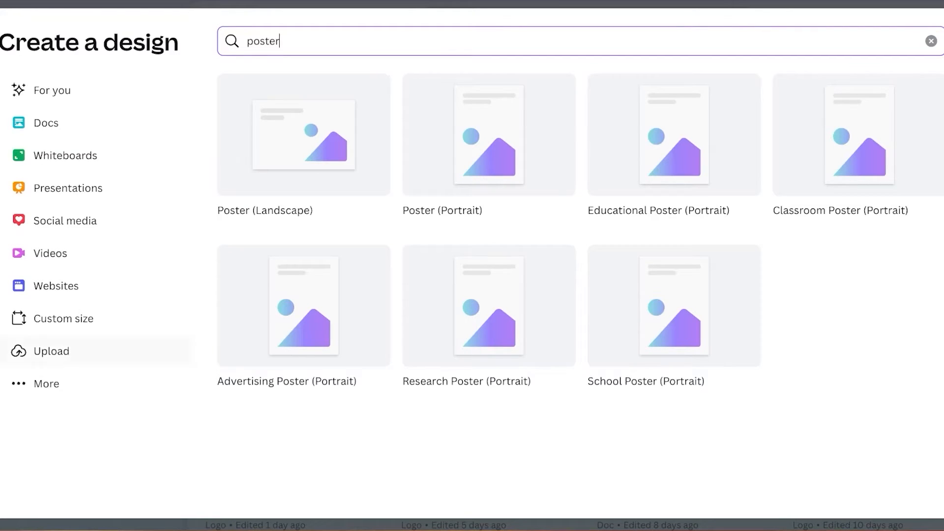
click(304, 306)
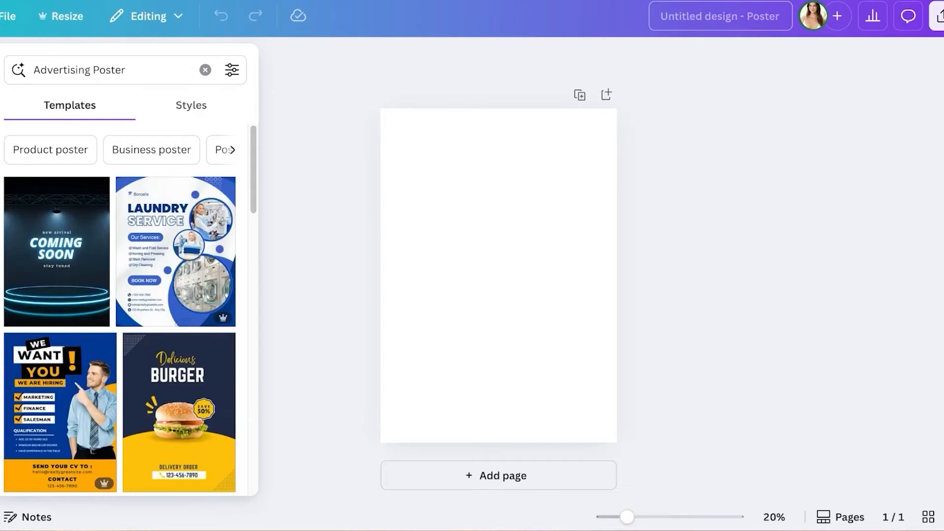
click(780, 16)
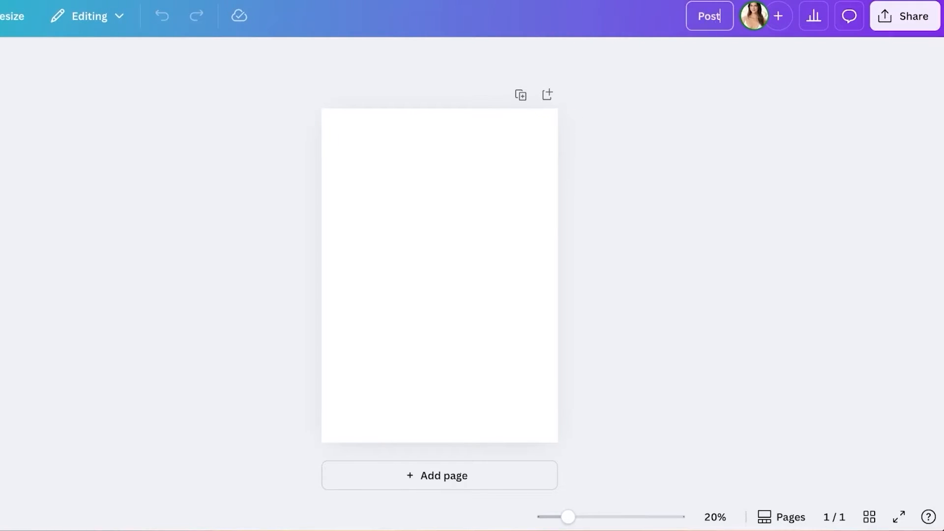
key(Return)
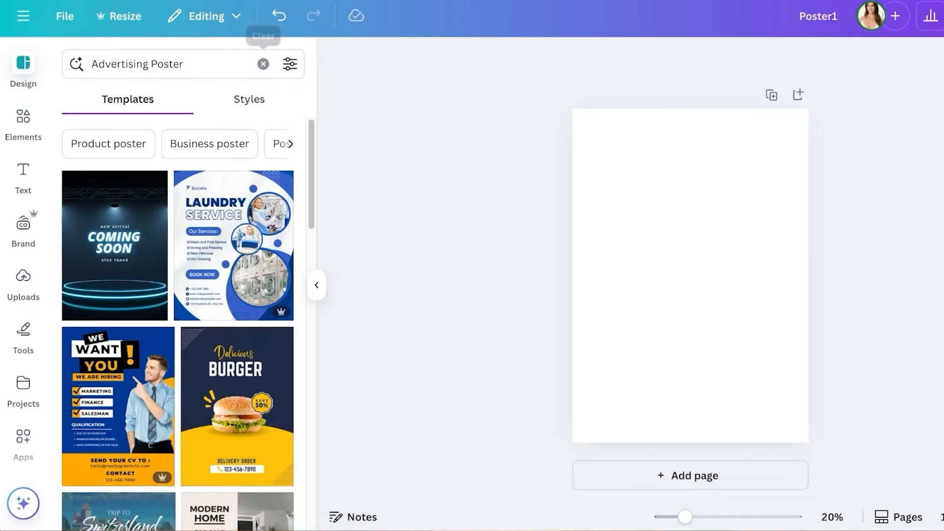
- Apply the navy and yellow Delicious Burger template to the page and shuffle its style to a white background
scroll(177, 323, down, 3)
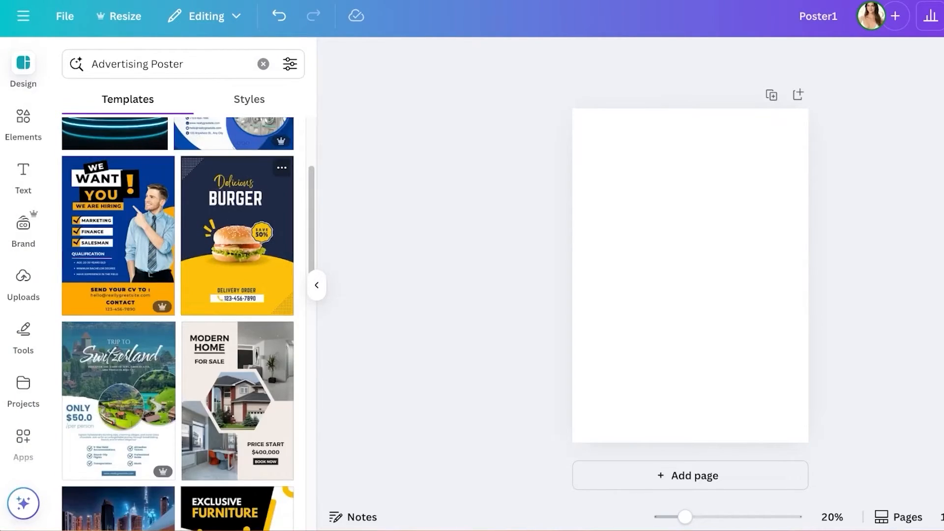
click(237, 236)
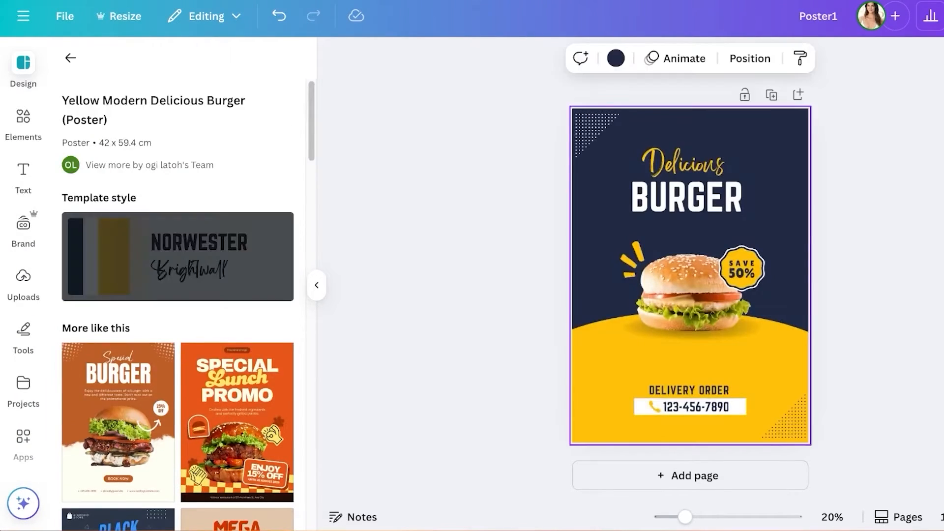
click(107, 257)
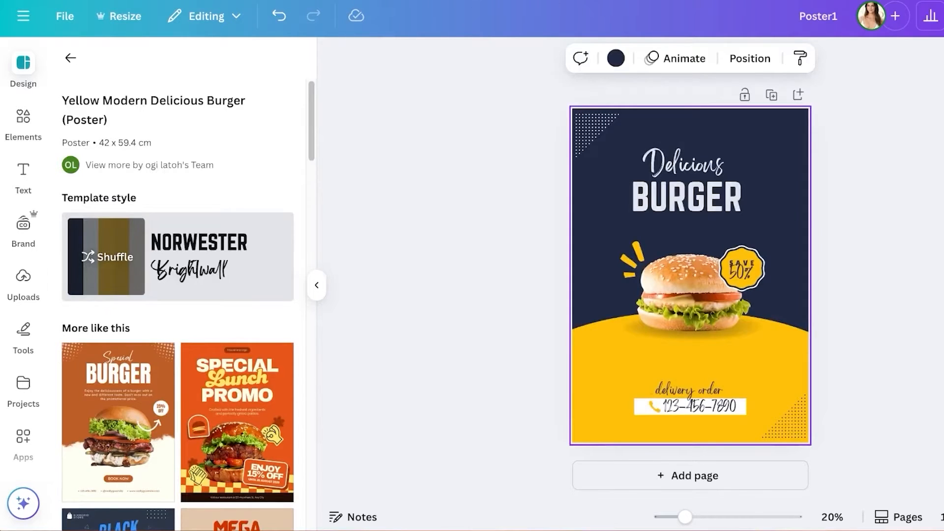
click(107, 256)
- Go back from the burger template's similar designs to the template library and search it for "poster"
scroll(113, 258, down, 8)
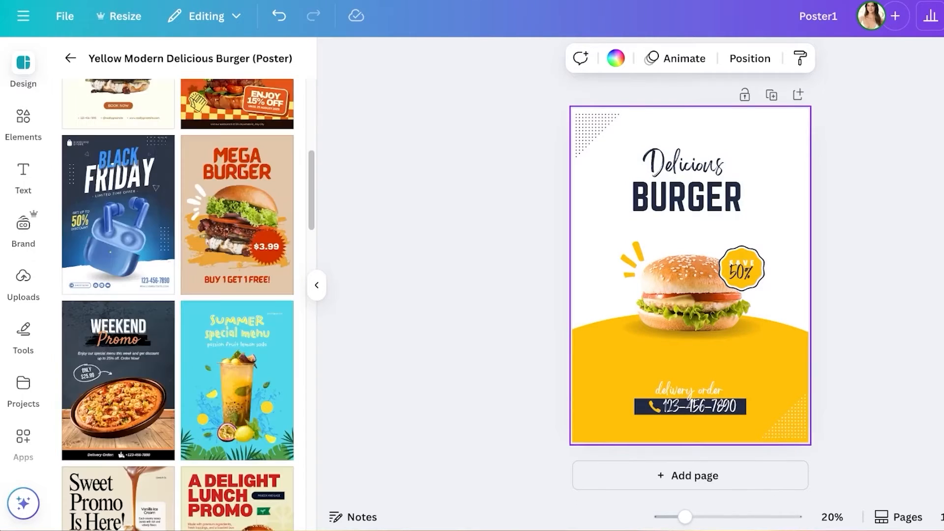
scroll(113, 258, up, 8)
click(71, 58)
scroll(178, 319, down, 10)
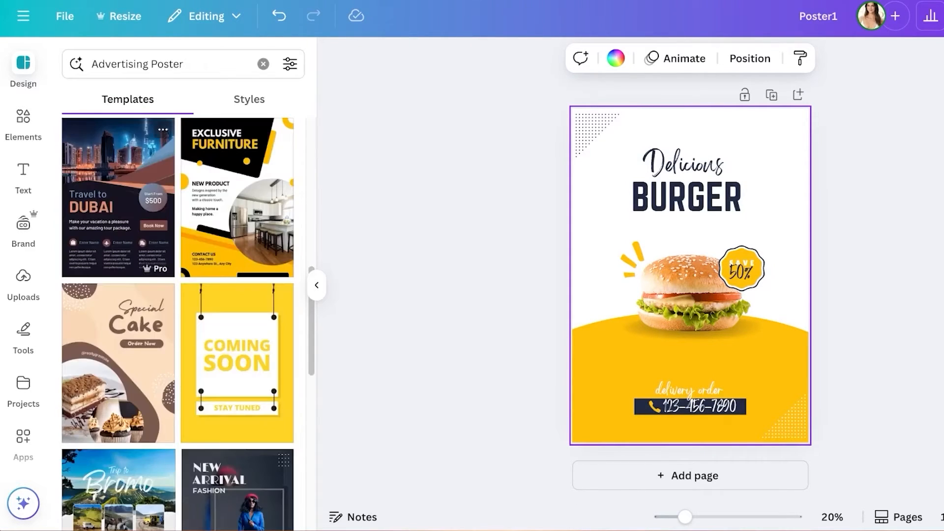
scroll(178, 319, up, 14)
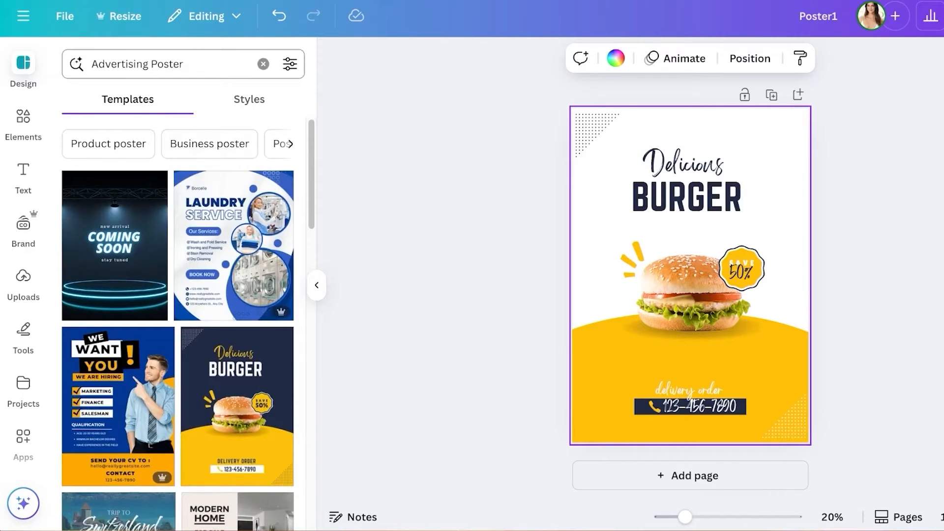
double_click(120, 63)
key(BackSpace)
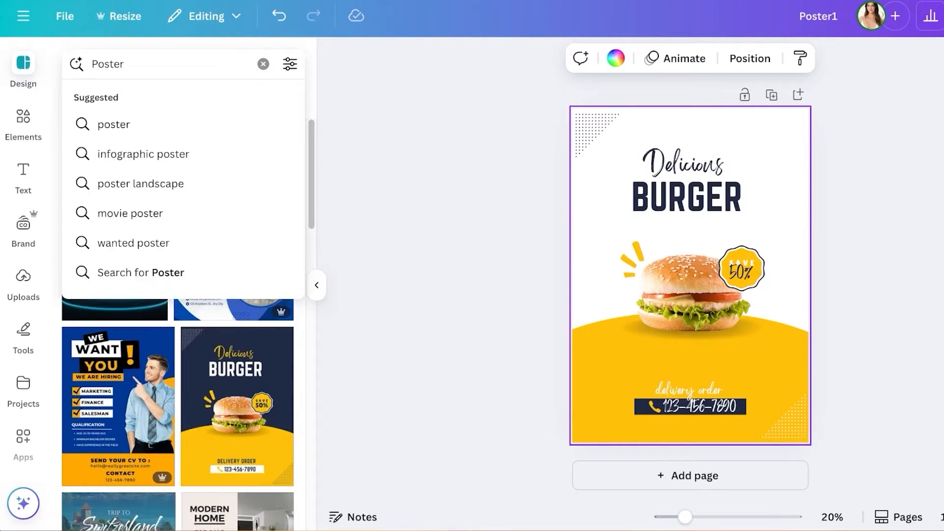
key(Down)
key(Return)
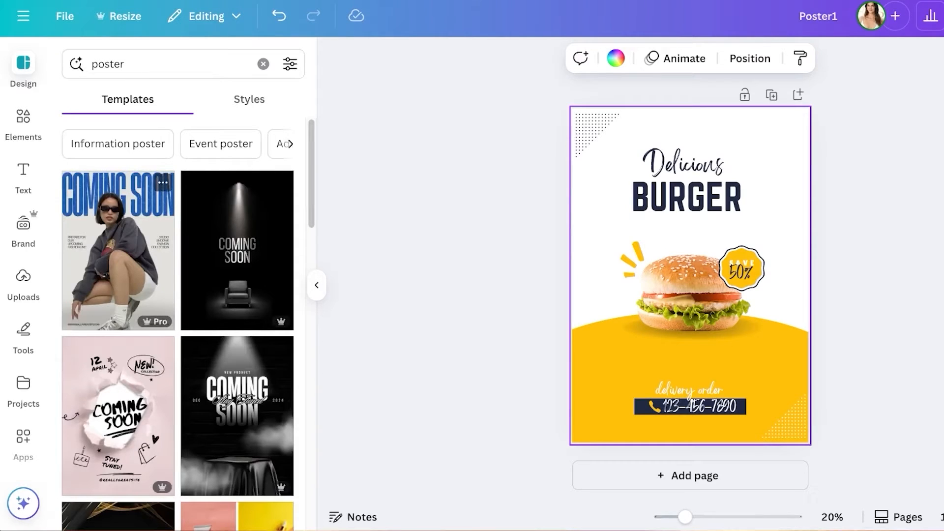
- Browse the general poster templates to compare the available themes and layouts
scroll(118, 246, down, 5)
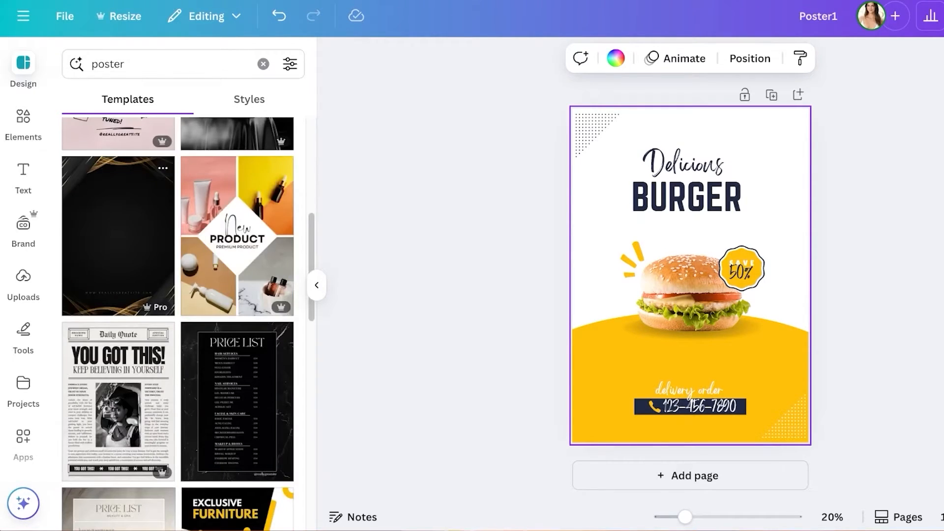
scroll(118, 246, down, 8)
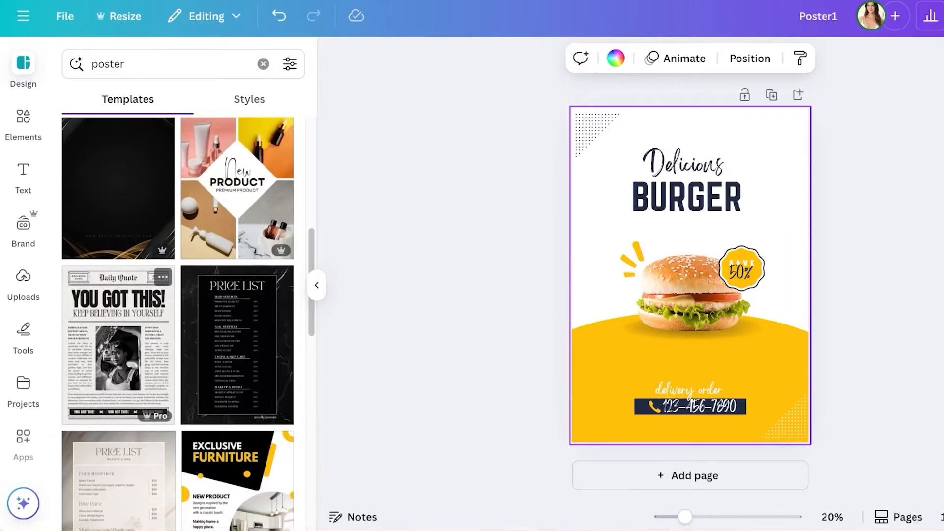
scroll(118, 246, down, 3)
scroll(177, 319, down, 5)
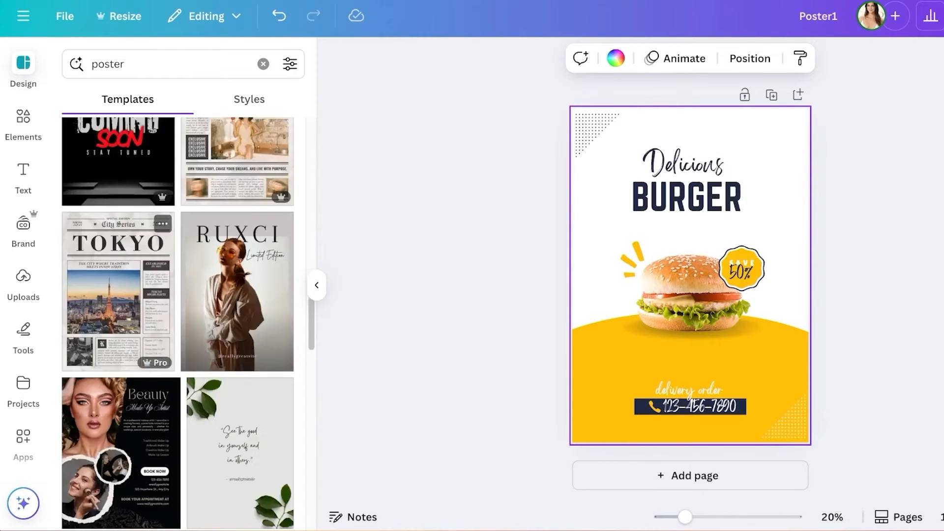
scroll(177, 319, up, 8)
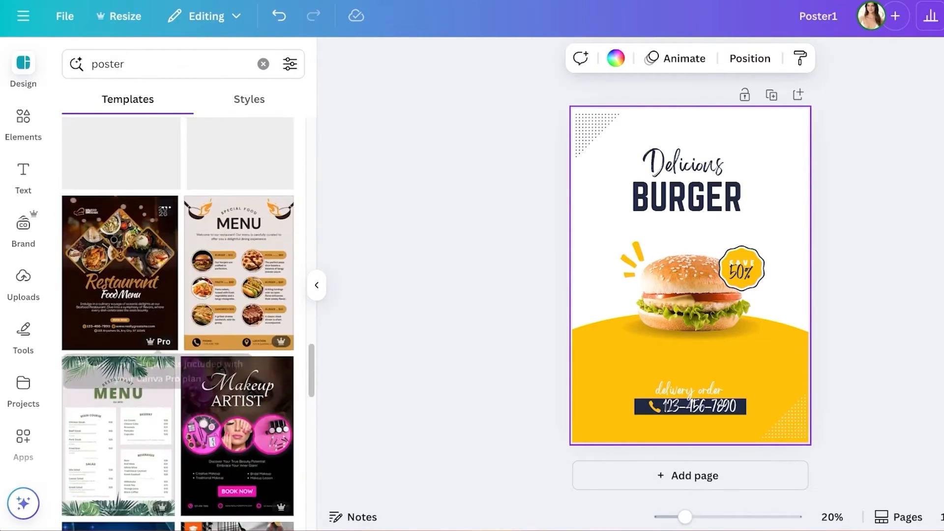
scroll(238, 275, down, 10)
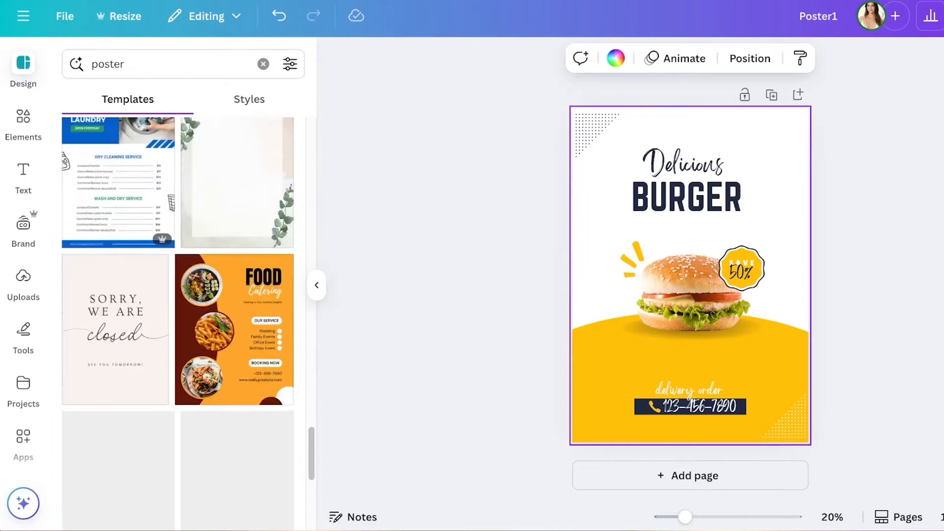
scroll(178, 319, down, 5)
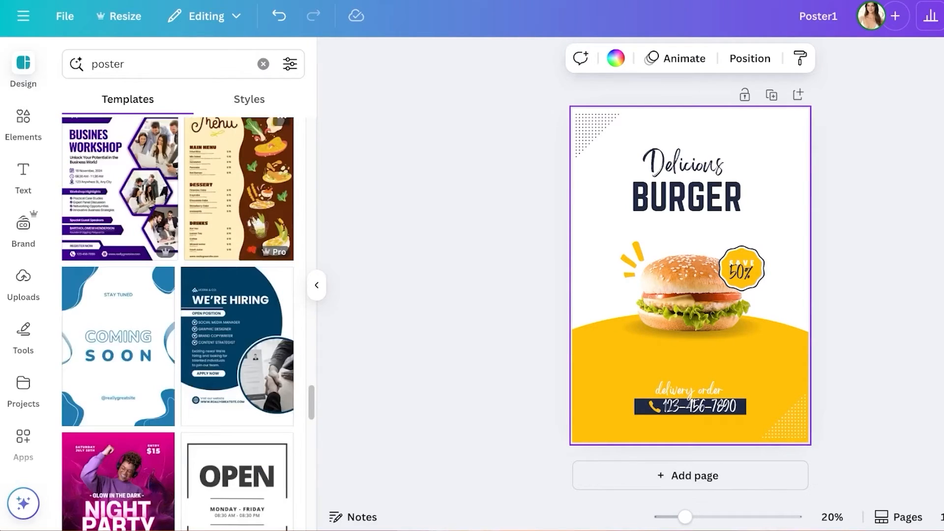
scroll(236, 246, down, 2)
scroll(178, 319, up, 5)
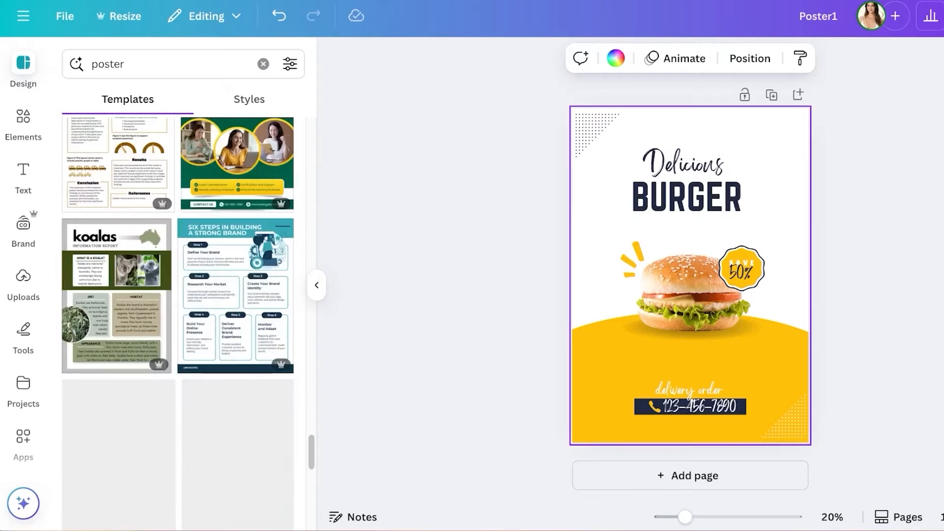
scroll(178, 319, up, 10)
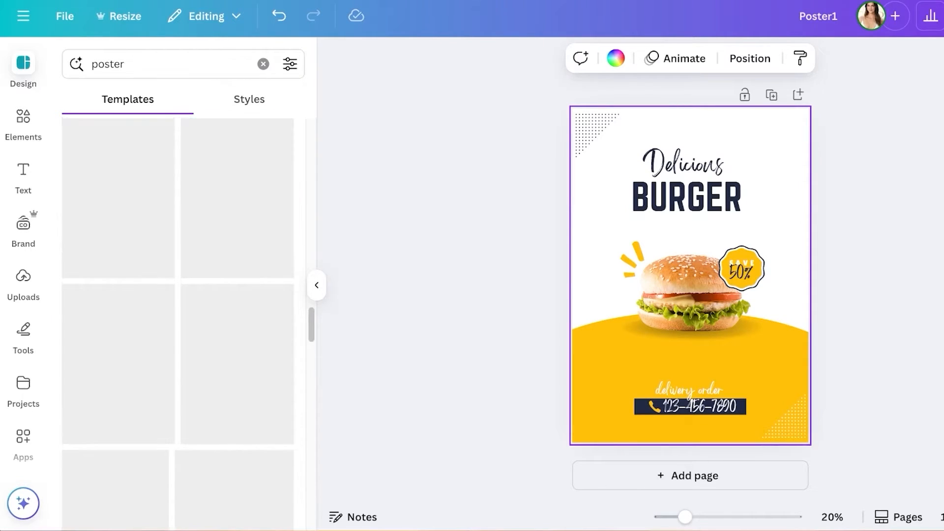
- Replace the template search term with "ad poster" and run the search
click(263, 63)
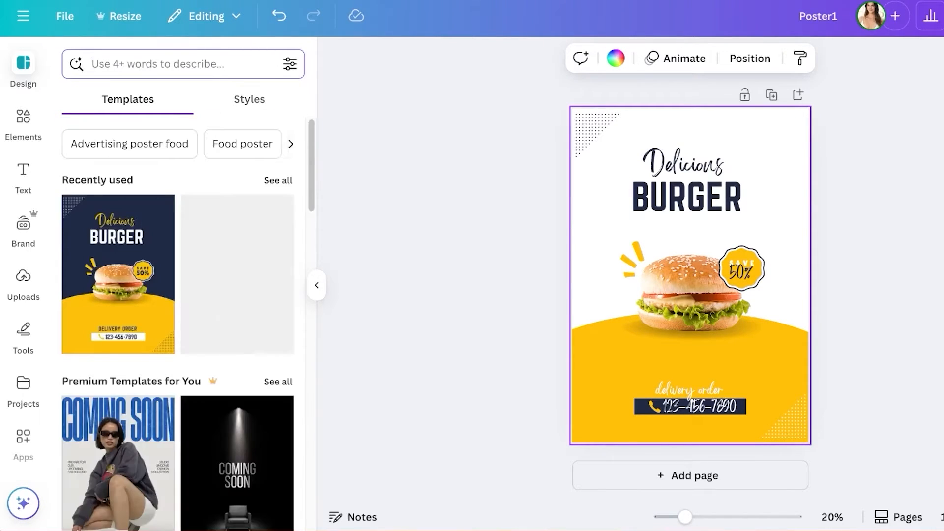
text(ad poster)
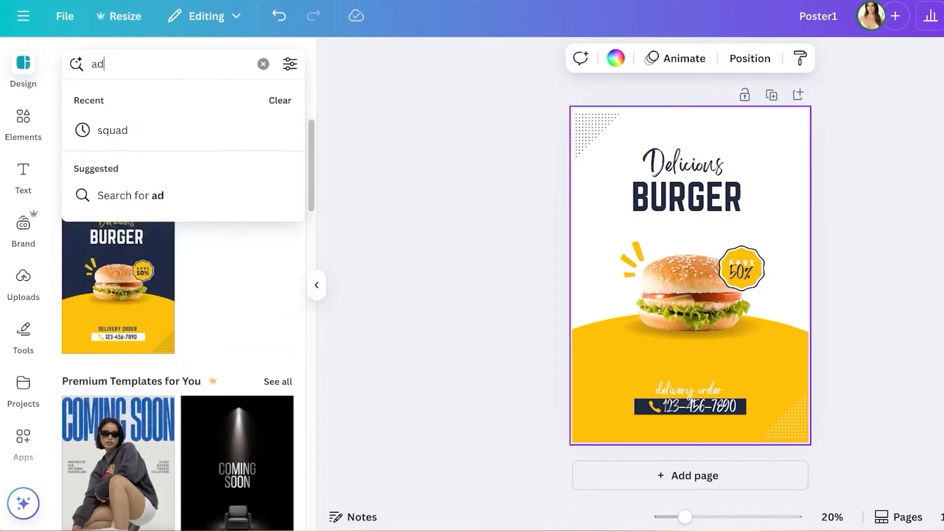
key(Return)
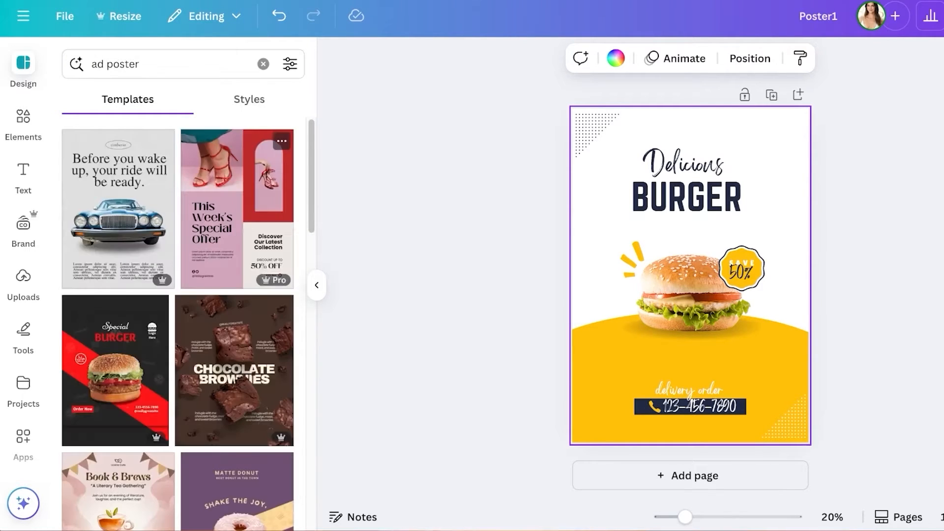
- Examine the ad poster templates for a suitable advertising layout
scroll(178, 319, down, 10)
scroll(178, 320, up, 5)
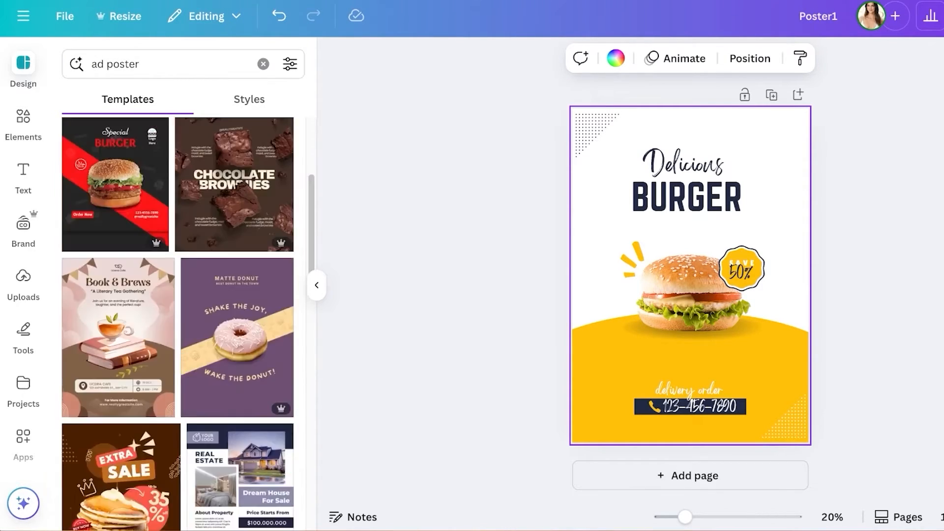
scroll(178, 320, down, 5)
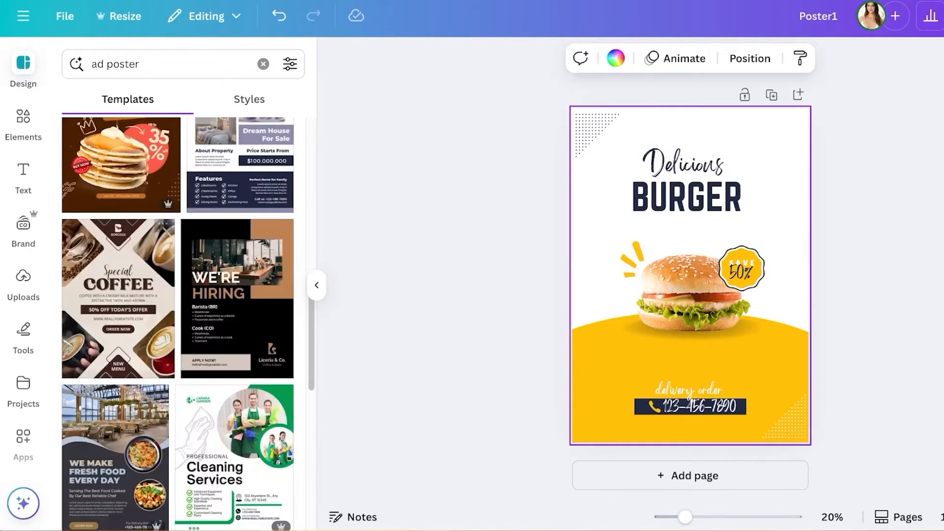
scroll(178, 320, up, 5)
scroll(178, 320, up, 3)
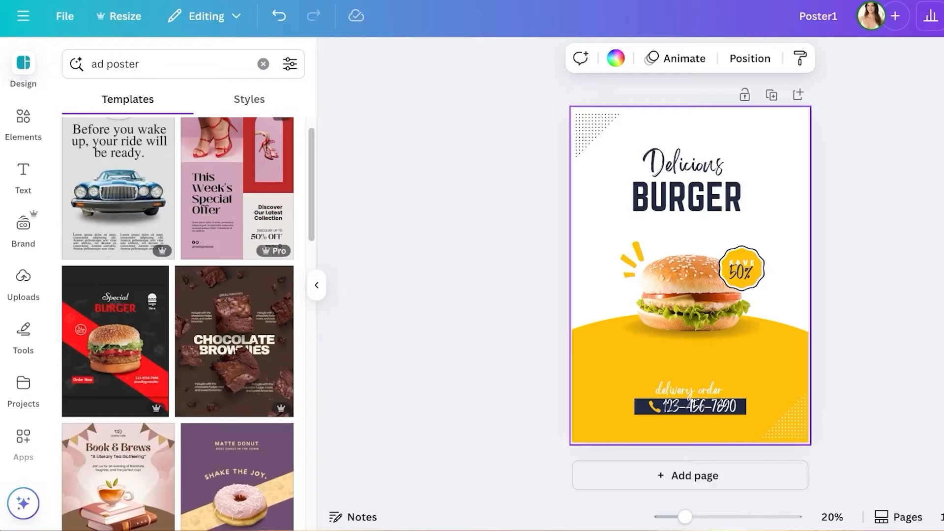
scroll(178, 320, down, 3)
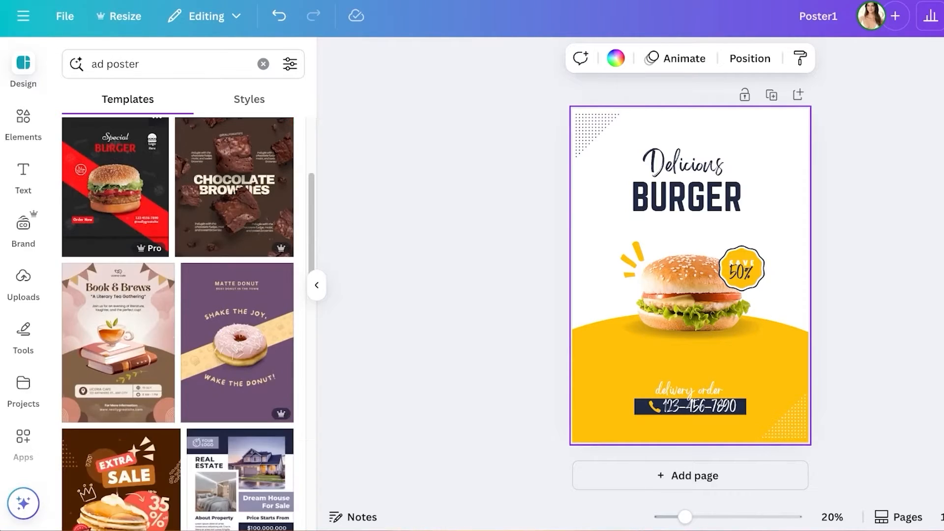
scroll(178, 319, down, 3)
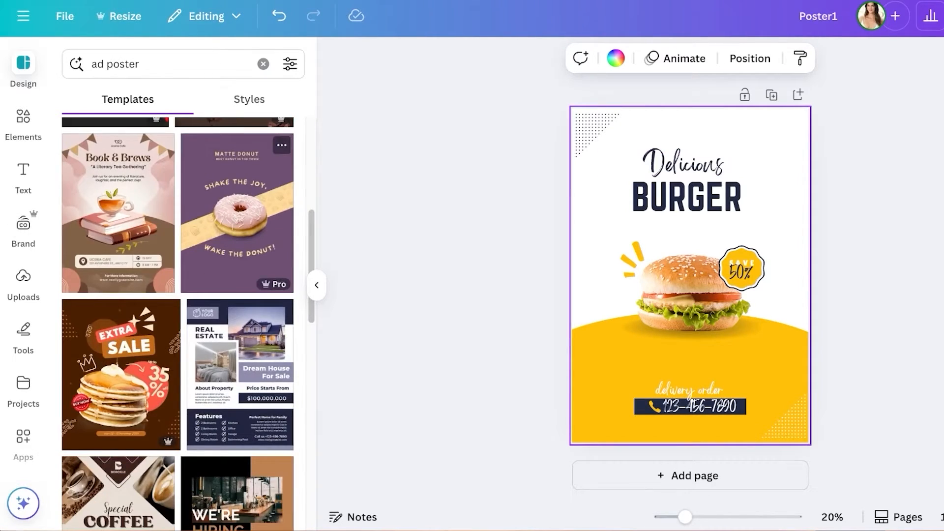
scroll(178, 320, up, 3)
scroll(178, 319, down, 10)
scroll(177, 319, down, 2)
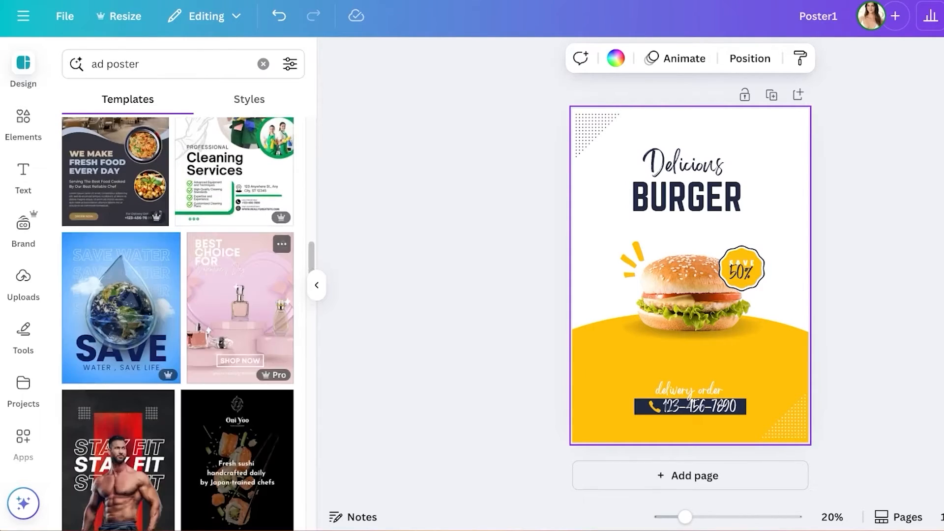
scroll(178, 320, down, 7)
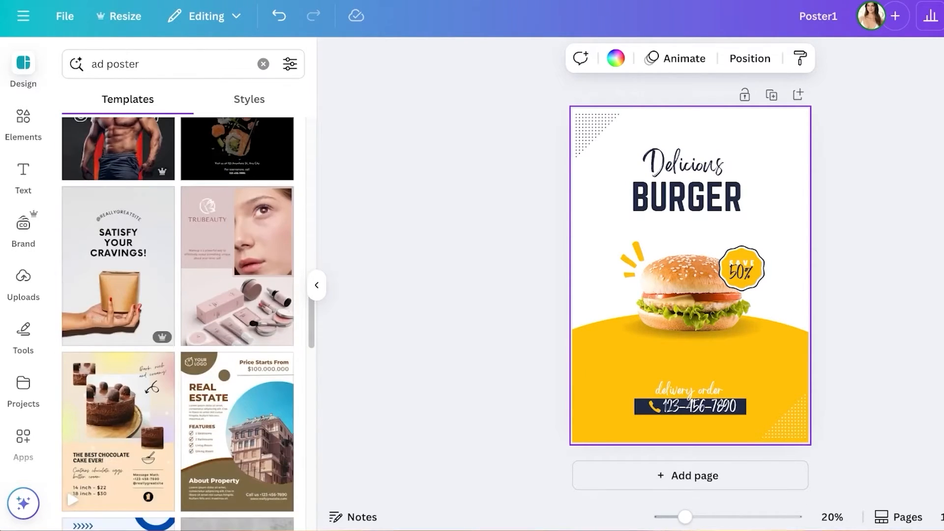
scroll(178, 320, down, 8)
scroll(178, 319, down, 3)
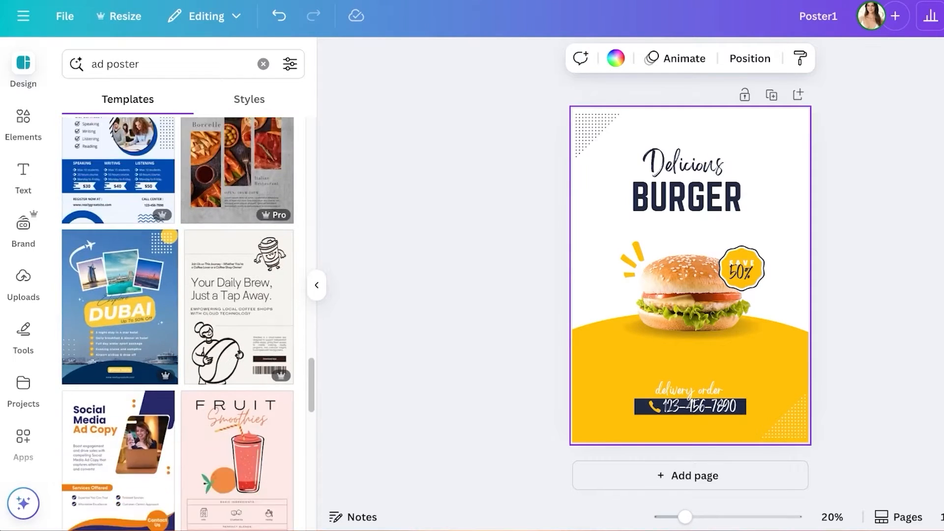
- Apply the Pink and Blue Burger Recipe/Food Ad Poster template from the ad poster results to the page
scroll(178, 320, down, 8)
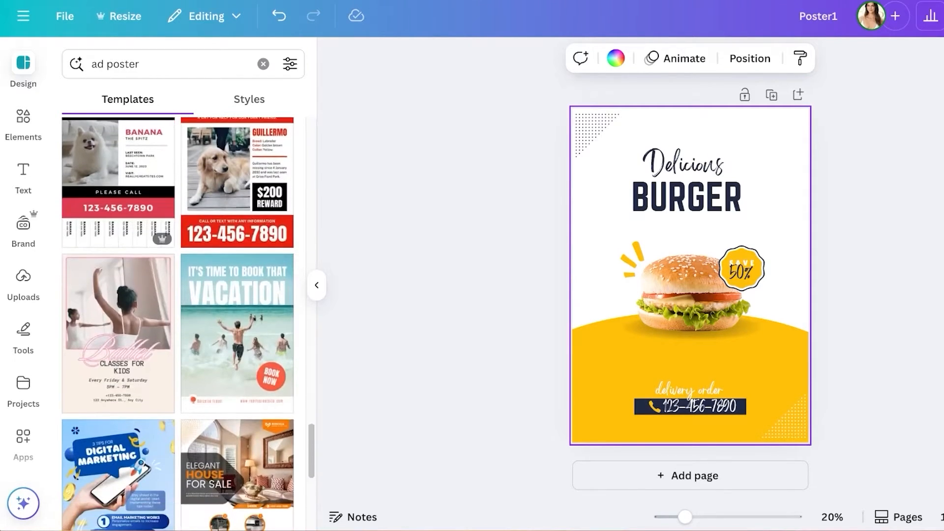
scroll(178, 320, down, 10)
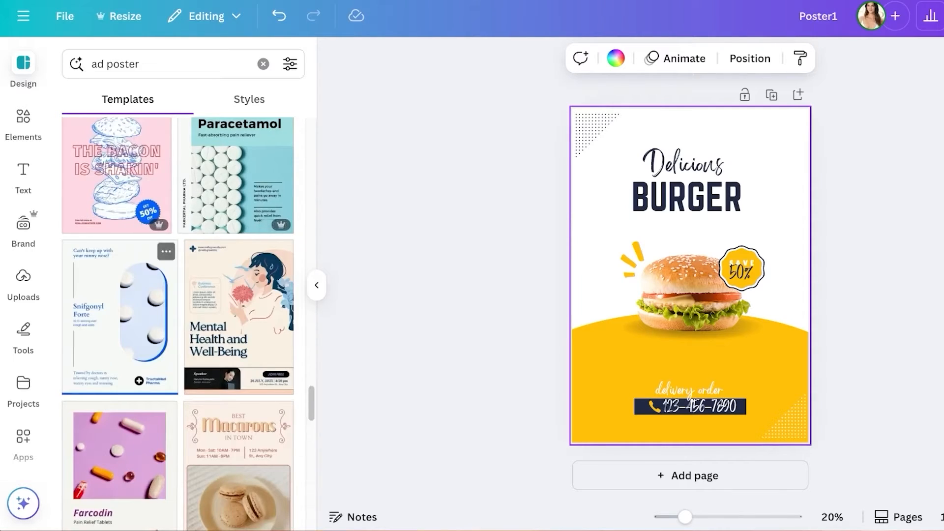
scroll(118, 294, down, 1)
scroll(118, 295, up, 3)
click(116, 305)
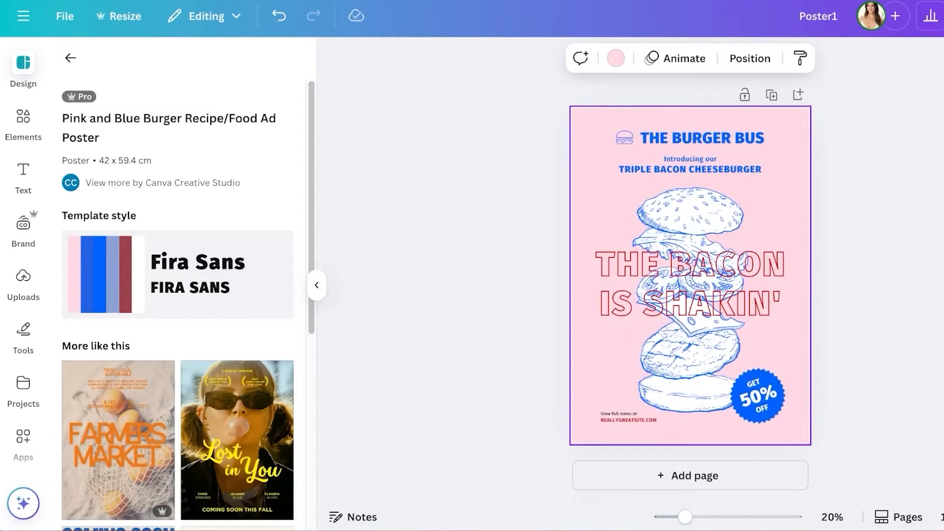
- Replace the "THE BURGER BUS" heading text with the brand owner's full name in capitals
double_click(702, 138)
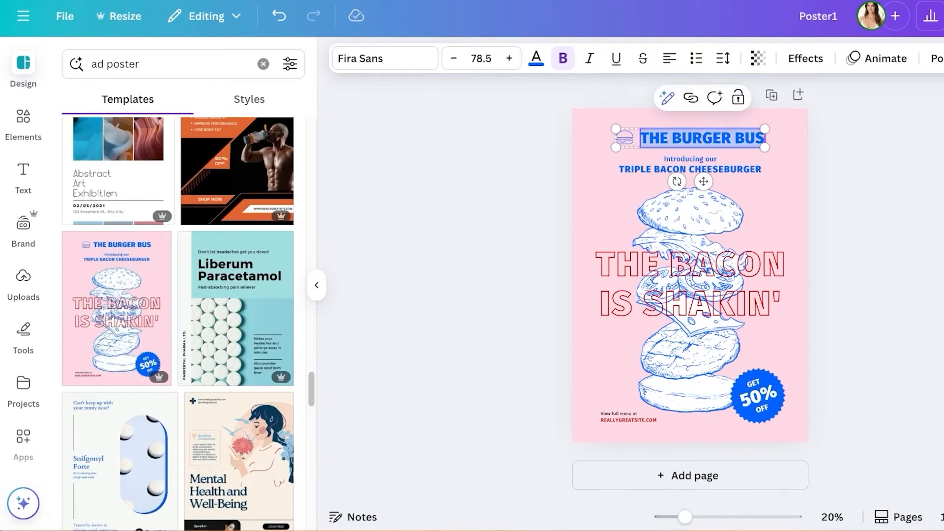
text(TH)
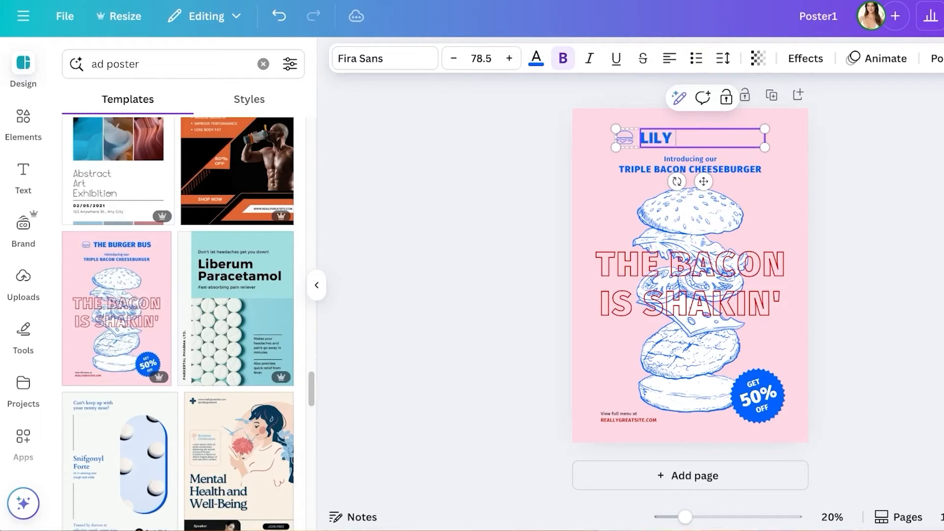
key(Escape)
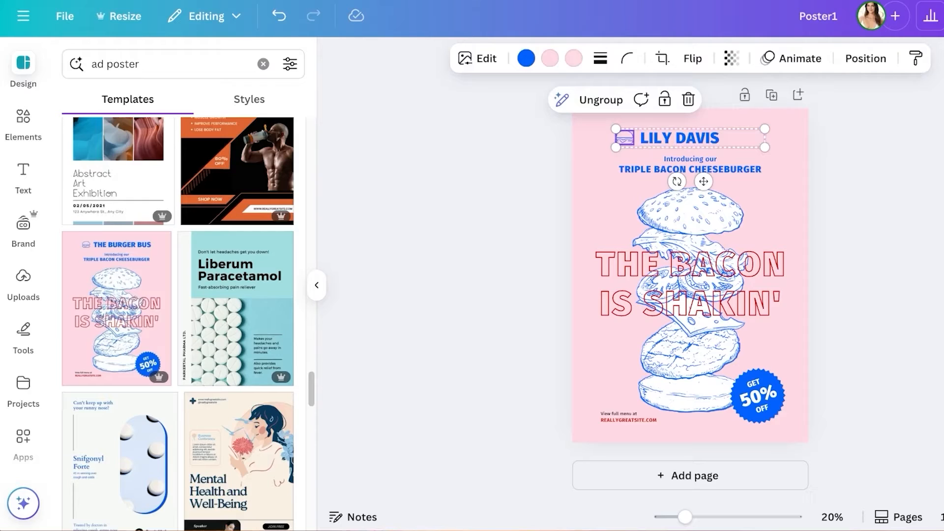
- Ungroup the heading from its burger icon and delete the icon
click(601, 100)
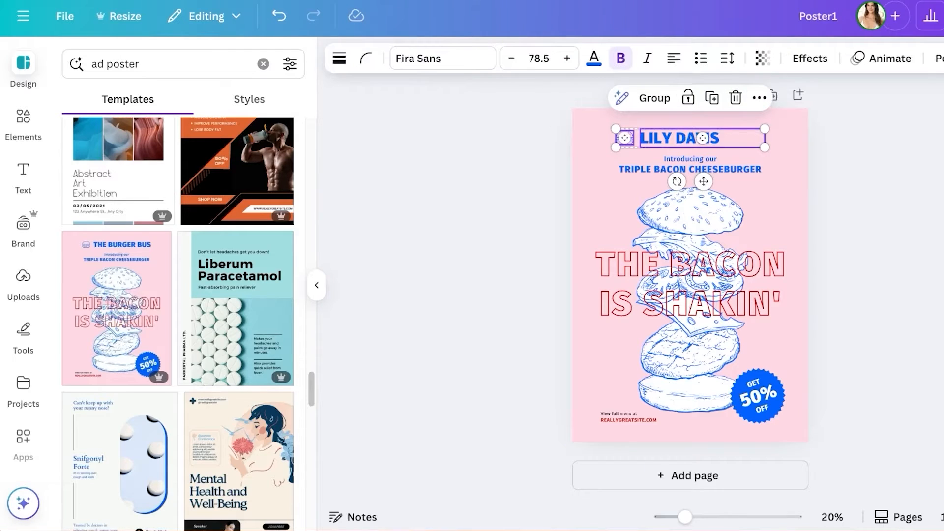
click(534, 163)
click(624, 138)
key(Delete)
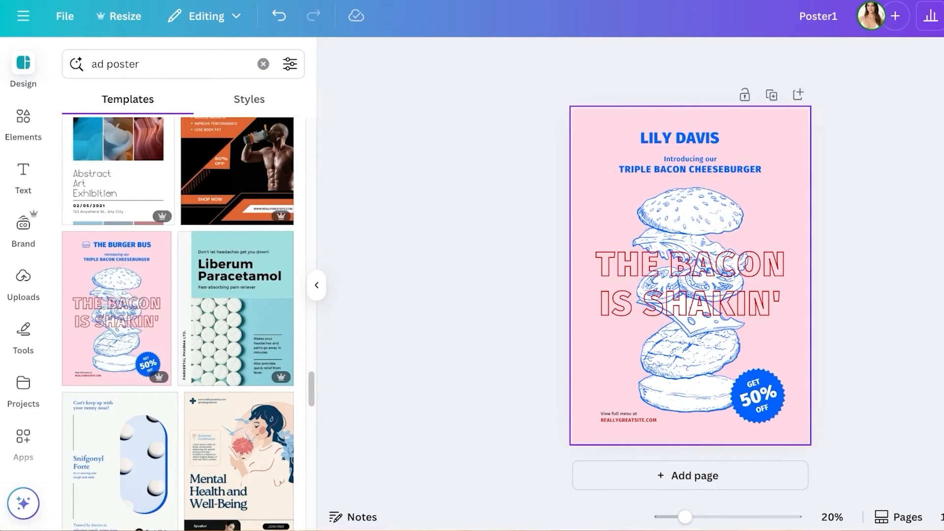
- Search the elements library for "clothing" and look through the graphics
click(23, 120)
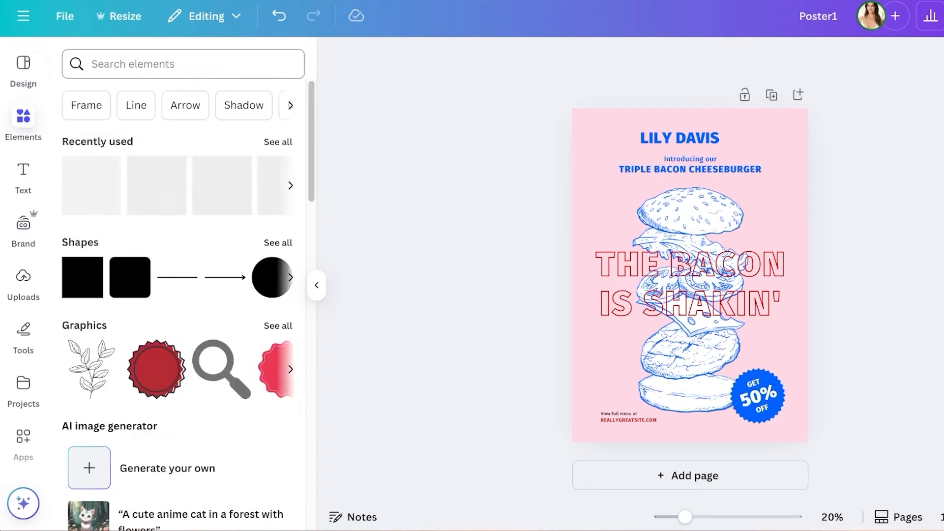
click(183, 64)
text(cloht)
key(BackSpace)
key(BackSpace)
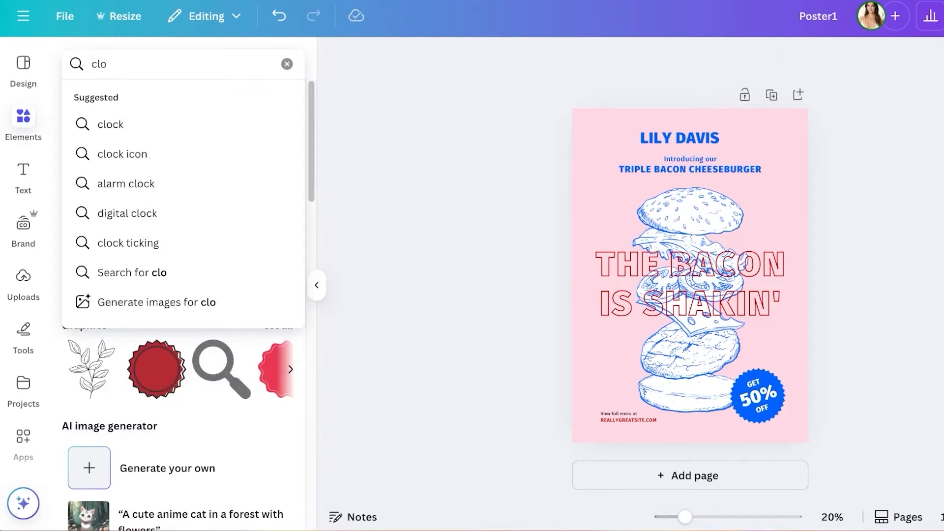
text(thing)
key(Return)
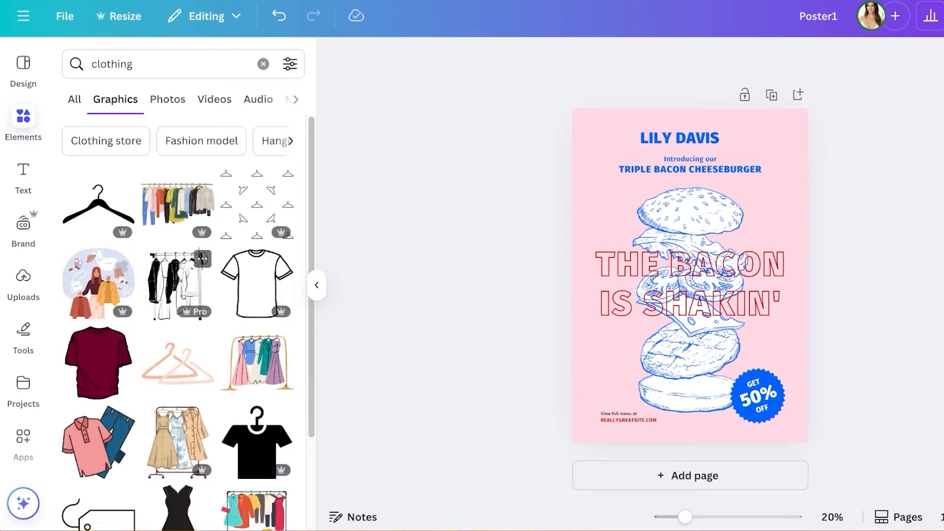
scroll(183, 319, down, 3)
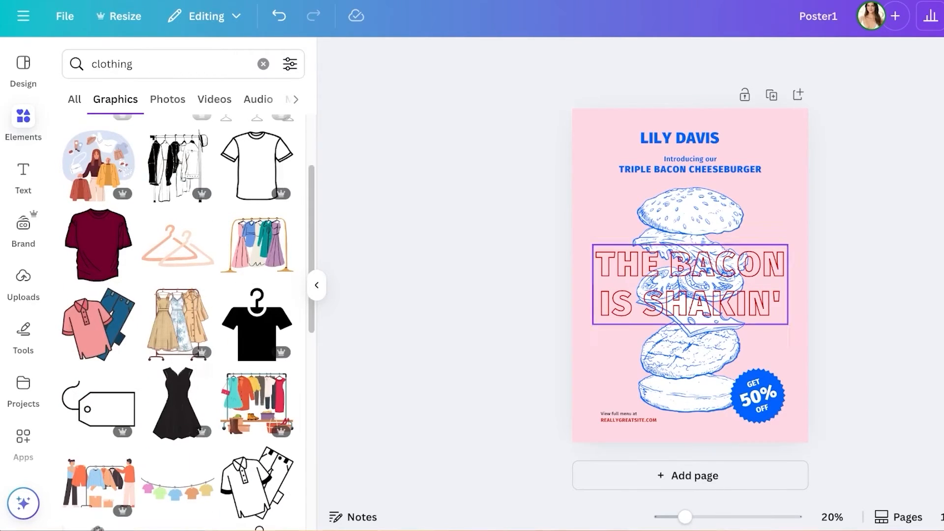
click(688, 138)
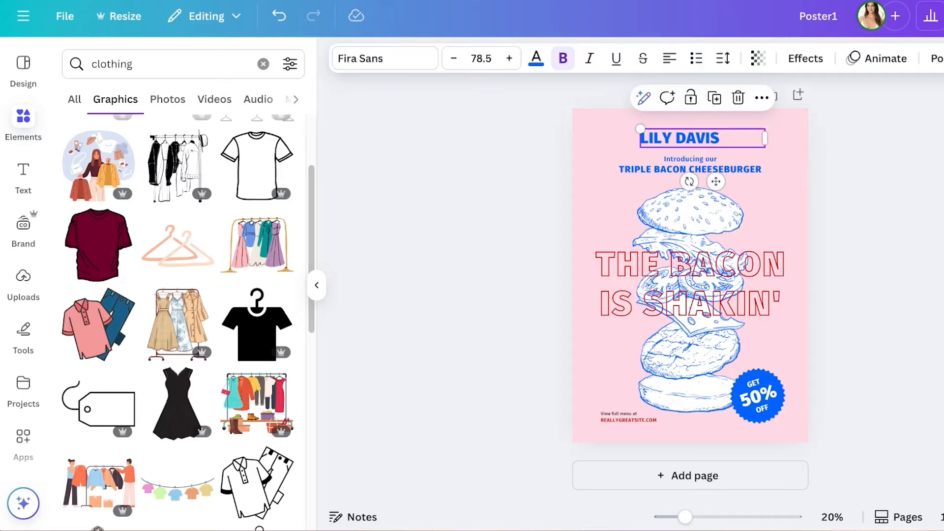
click(709, 98)
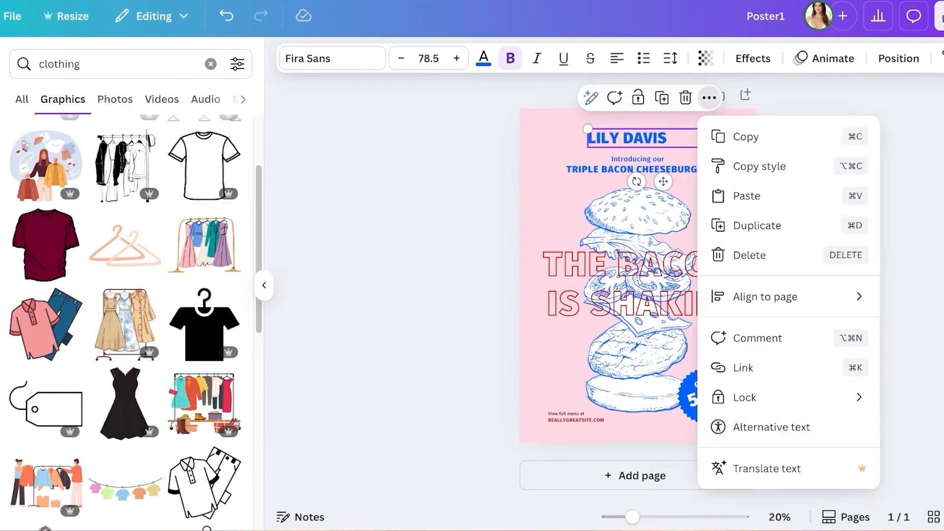
click(910, 212)
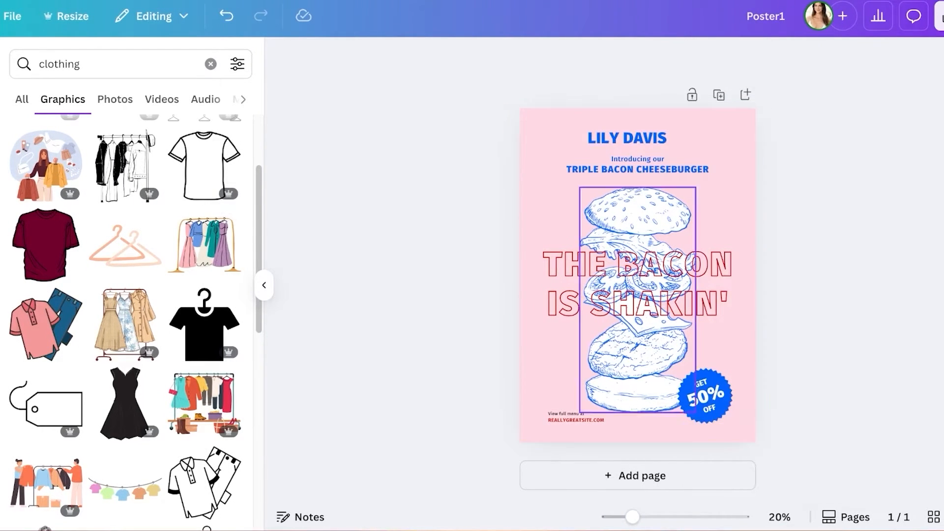
- Add the pink pleated skirt graphic to the poster and move it to the upper-left area of the page
scroll(204, 167, down, 10)
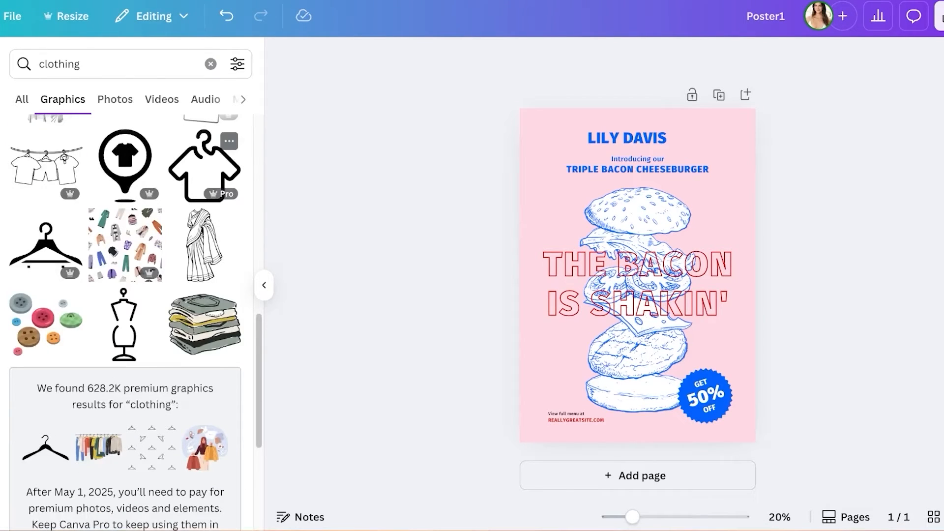
scroll(204, 167, down, 10)
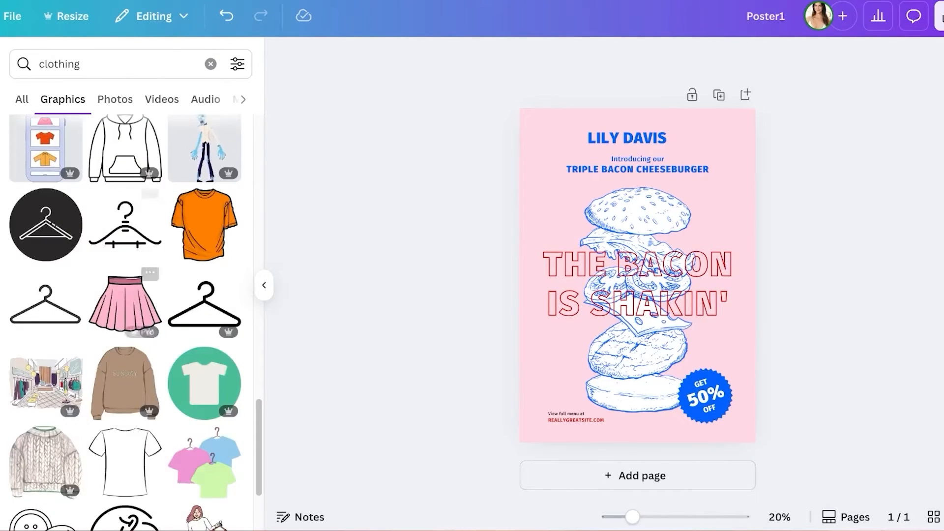
scroll(204, 167, down, 3)
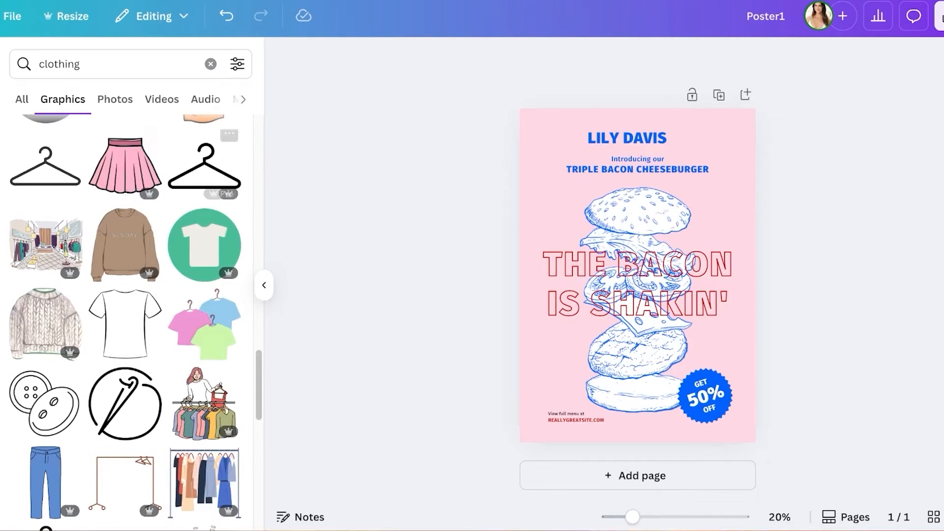
click(125, 164)
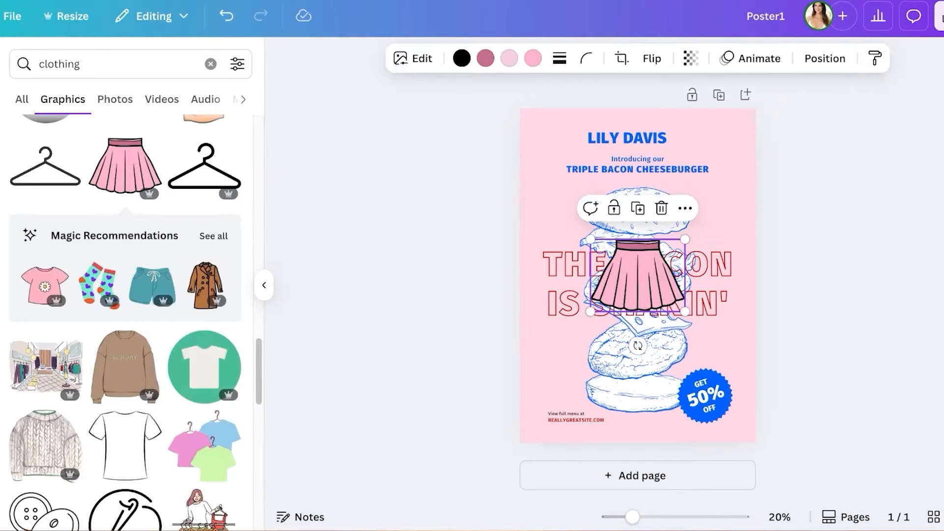
drag(638, 275, 579, 187)
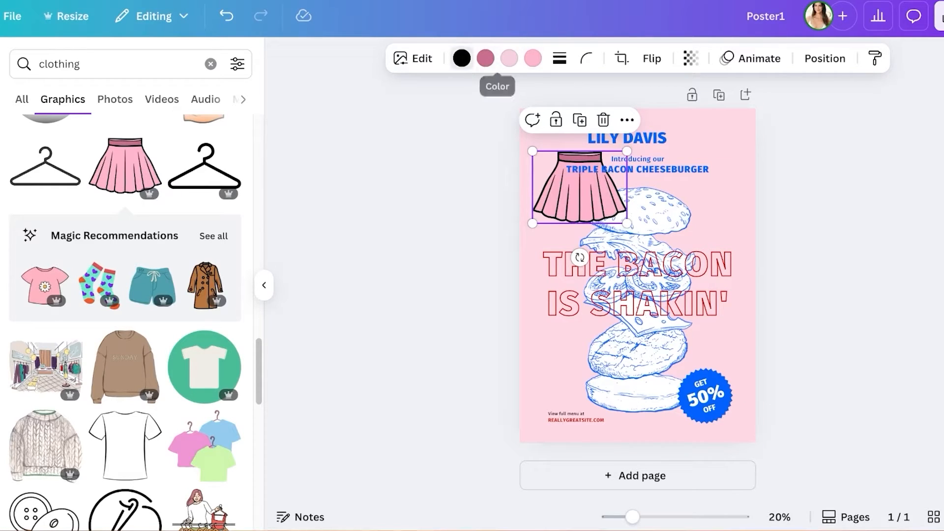
- Recolour the skirt graphic, using the poster's blue for the outline and background pink #ffd9e4 for its three pink fills
click(462, 58)
click(105, 170)
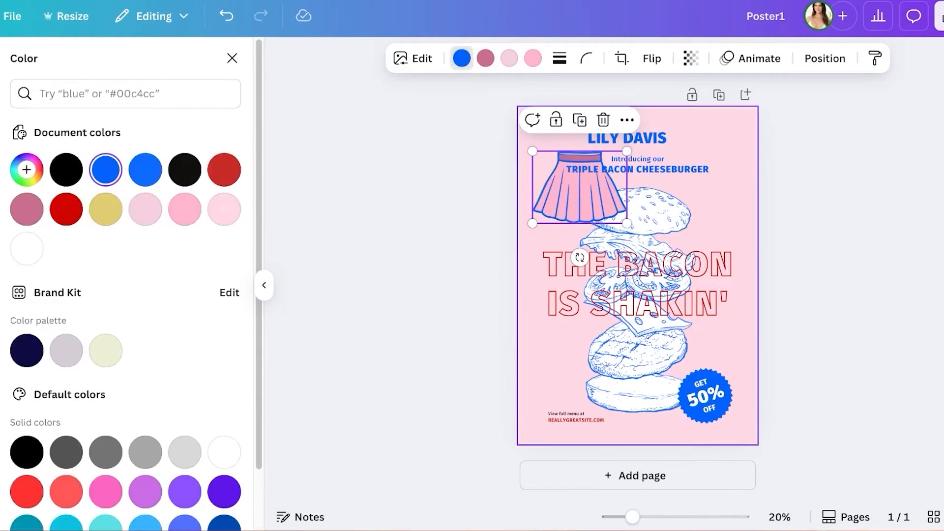
click(509, 58)
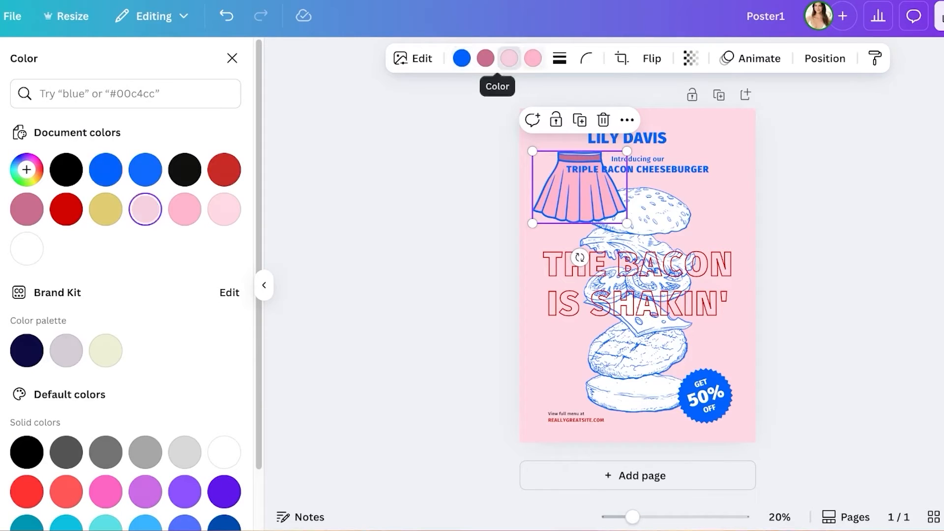
click(533, 58)
click(224, 209)
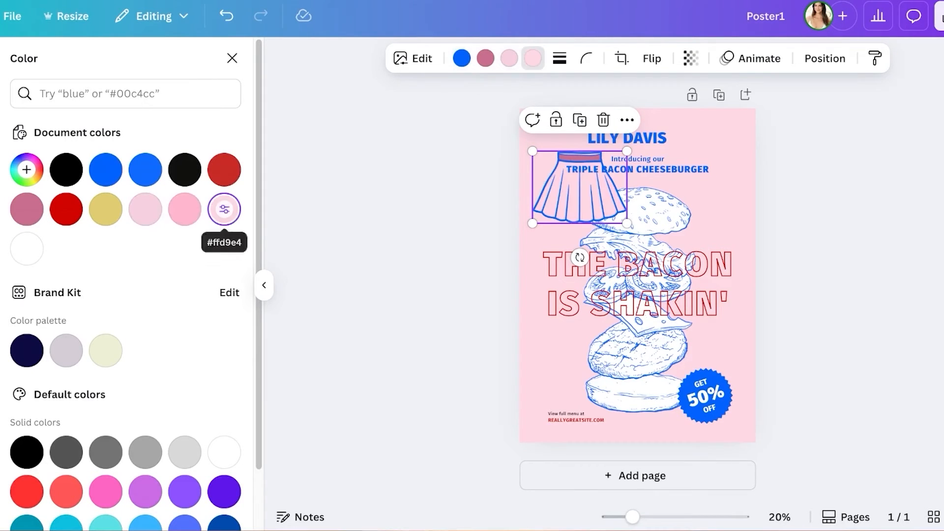
click(486, 58)
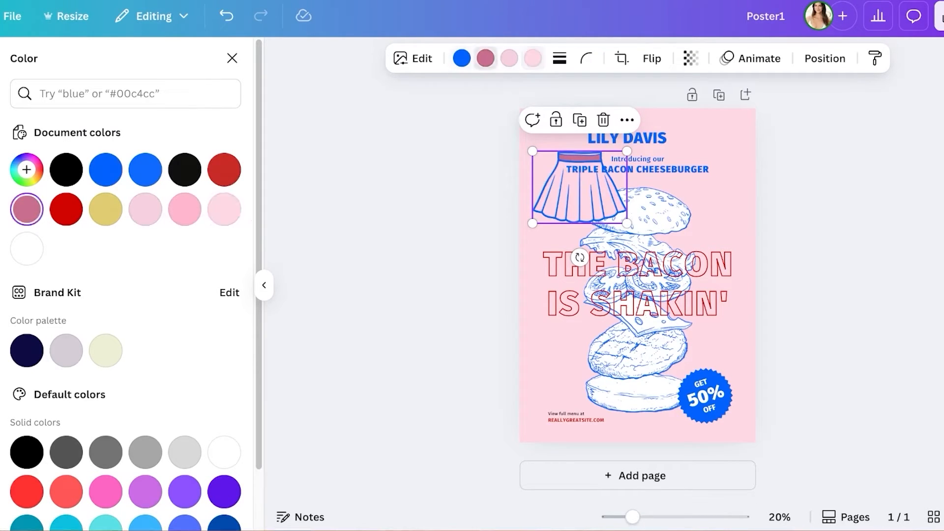
click(224, 209)
drag(579, 188, 560, 150)
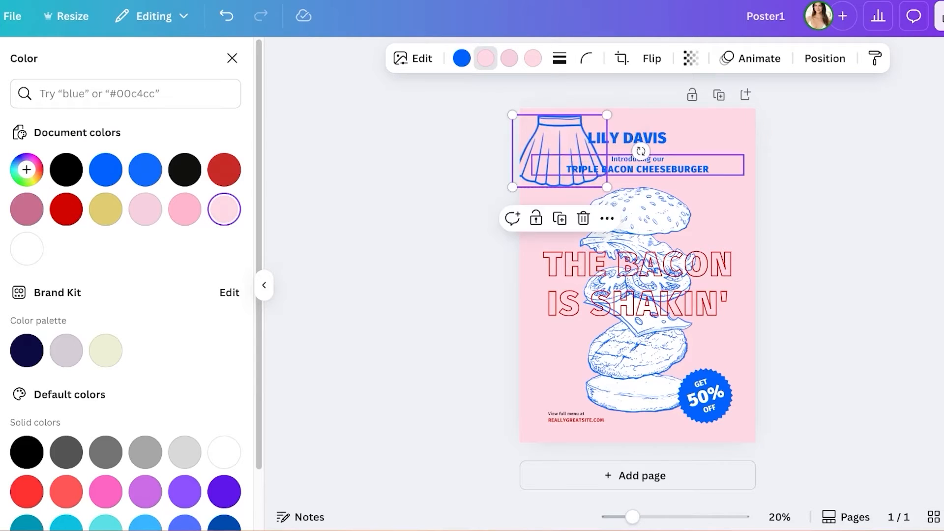
click(509, 58)
click(224, 209)
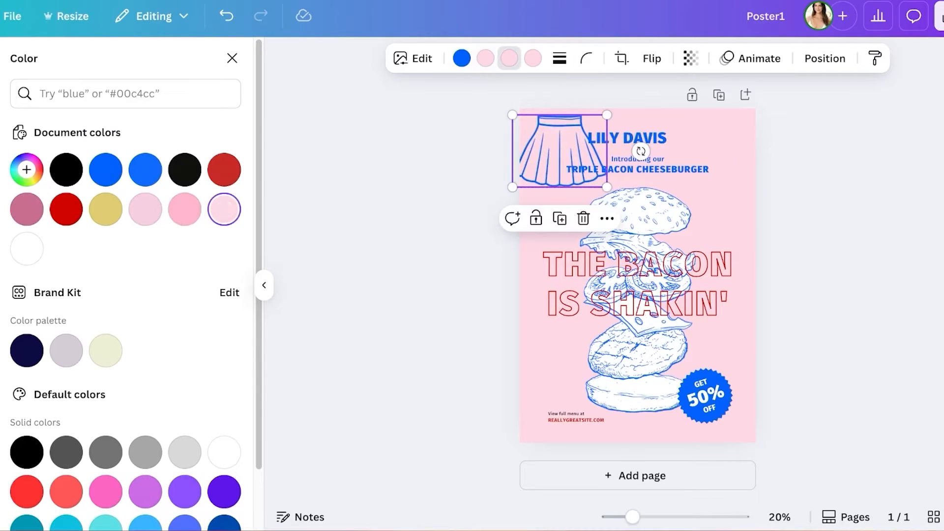
- Shrink the skirt graphic to a small icon beside the heading name, and narrow and reposition the name's text box
drag(512, 187, 568, 134)
click(627, 138)
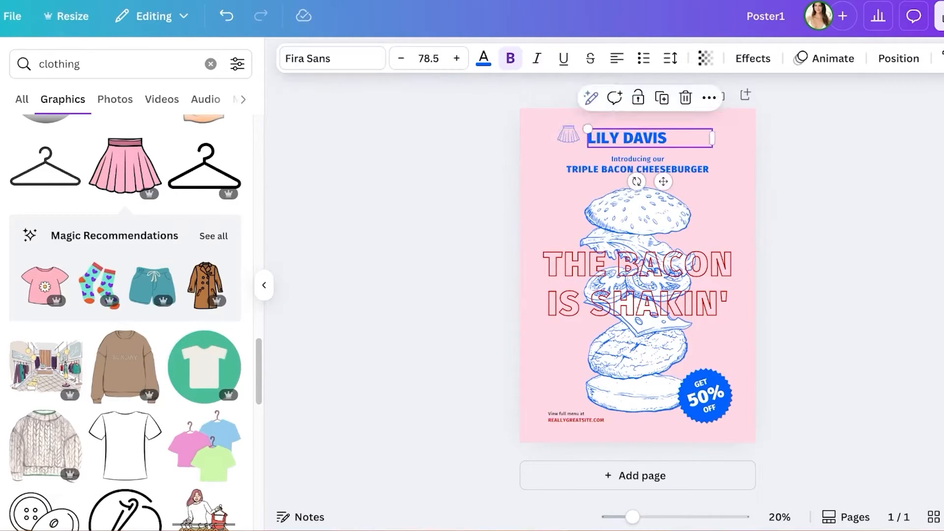
drag(626, 138, 641, 141)
drag(727, 142, 688, 142)
click(794, 147)
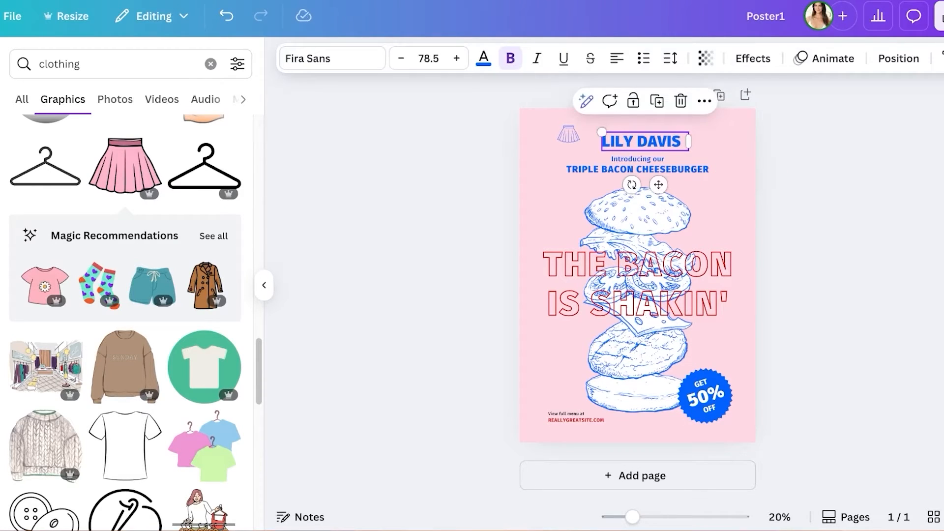
click(942, 93)
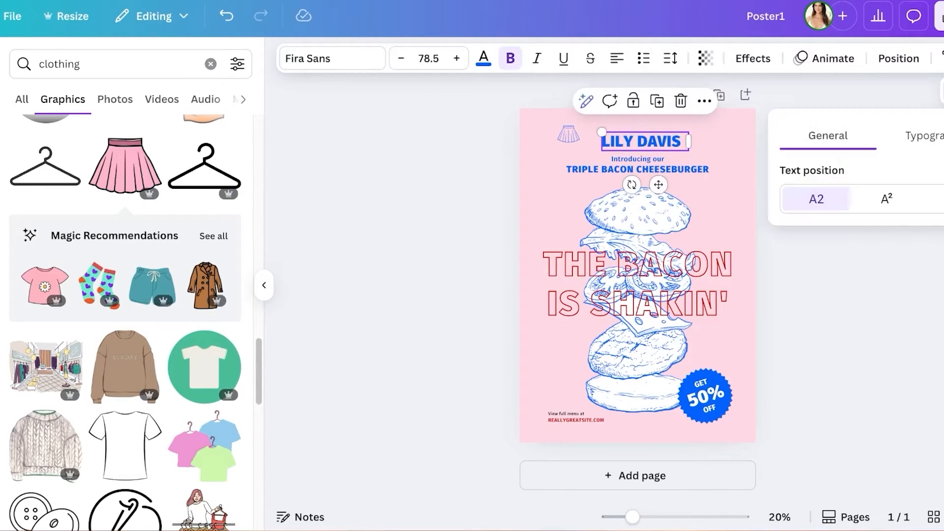
mouse_move(642, 142)
mouse_down()
mouse_move(650, 142)
mouse_move(639, 141)
mouse_up()
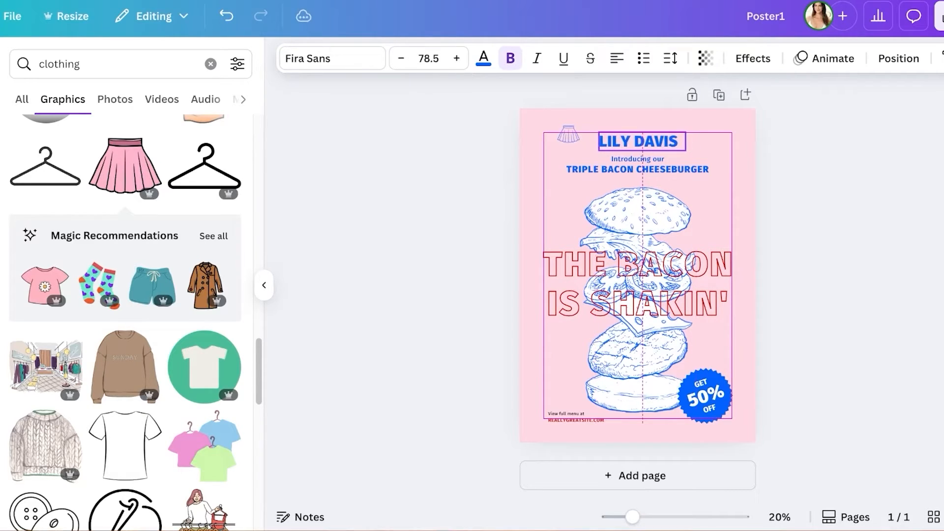
- Position the skirt icon directly in front of the heading name, level with the text
click(568, 134)
drag(568, 134, 649, 142)
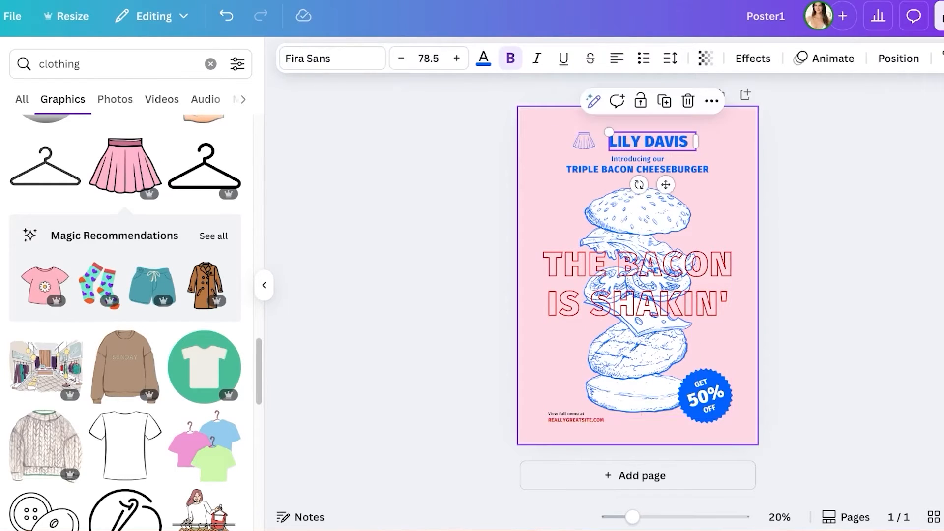
click(555, 189)
drag(584, 141, 626, 141)
- Group the skirt icon with the heading name and centre the group horizontally, slightly higher above the tagline
click(556, 190)
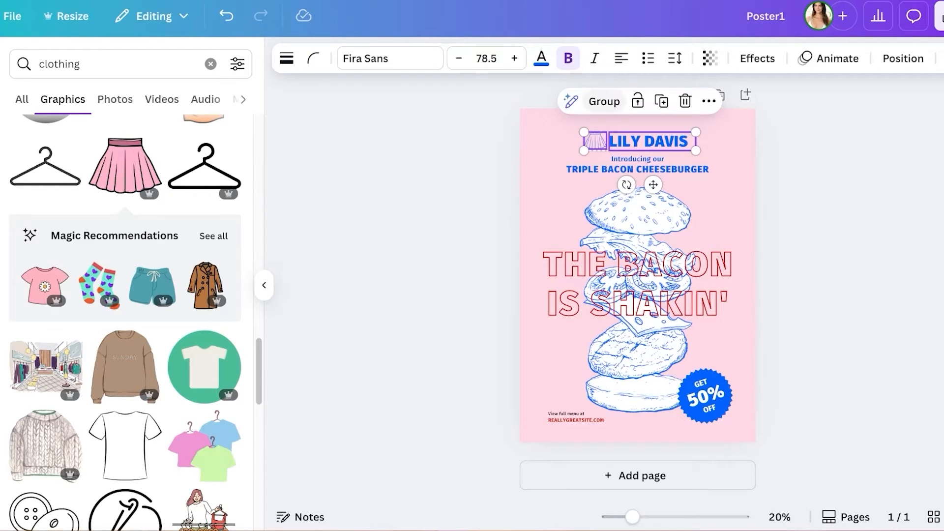
key(ctrl+g)
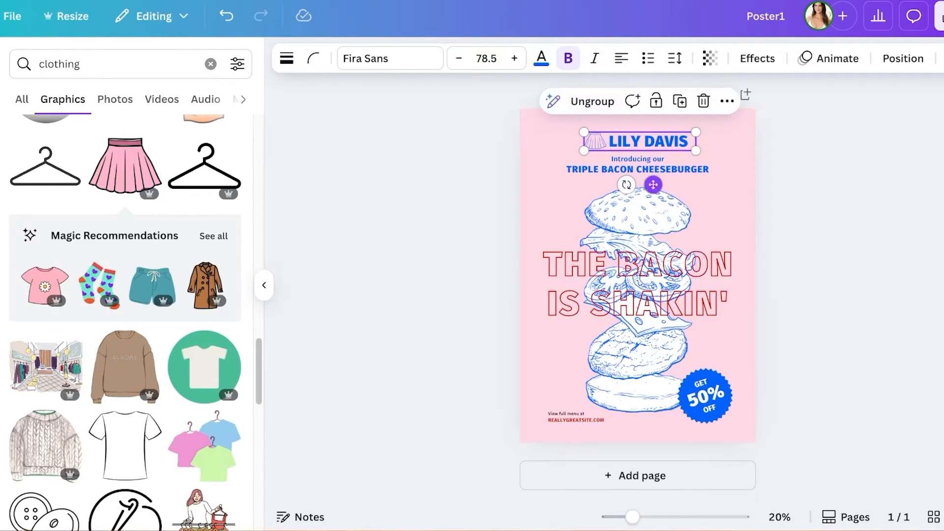
drag(653, 185, 651, 177)
click(796, 172)
- Replace the tagline under the heading name with "Introducing our new Summer Skirt Collection"
double_click(644, 169)
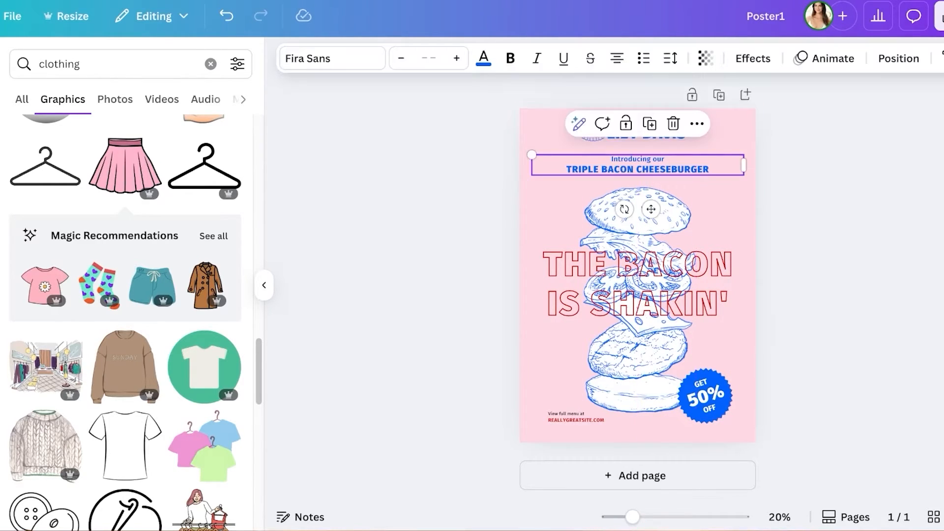
key(BackSpace)
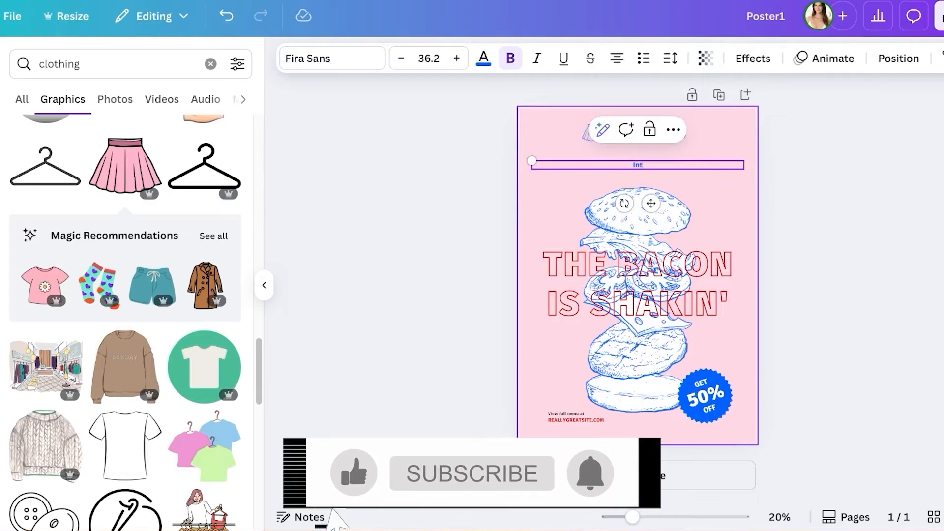
text(Introducing our )
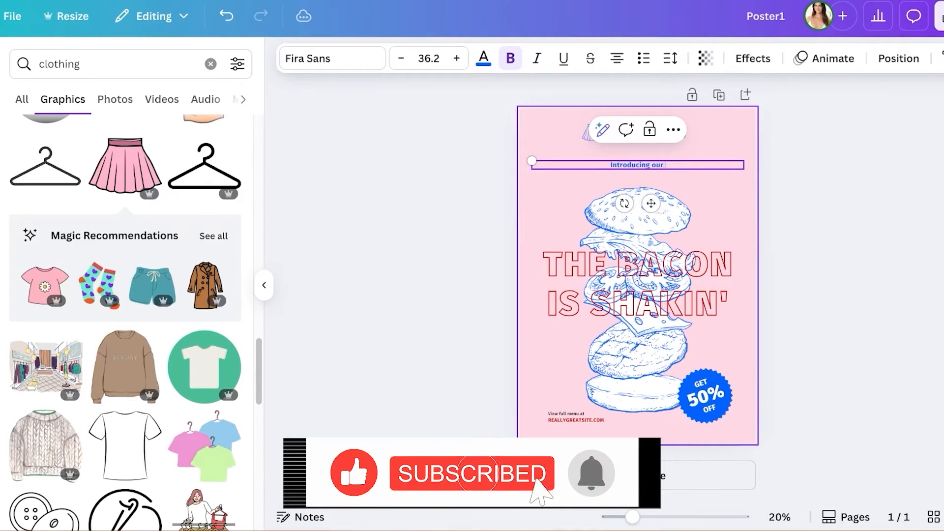
text(new Summer Skirt Collection)
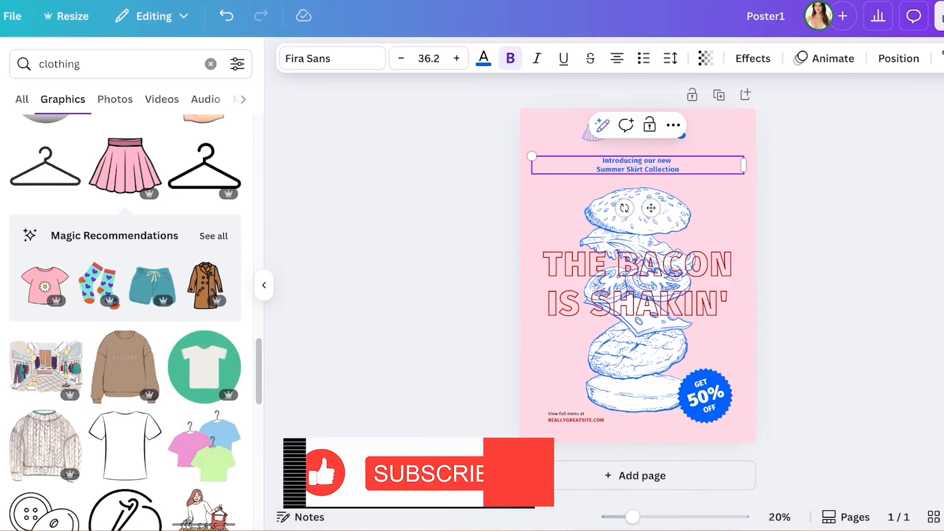
click(806, 256)
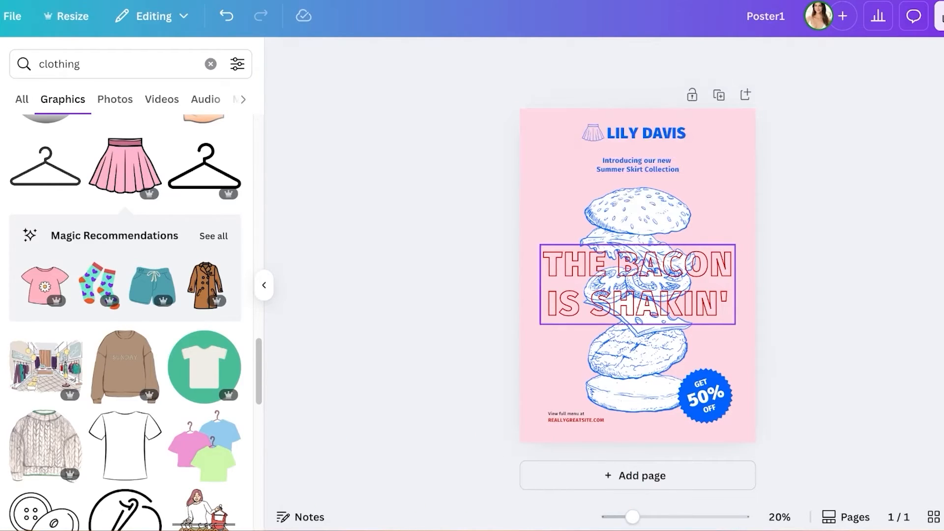
- Replace the large outlined headline in the poster's centre with "SPICE YOUR SUMMER"
double_click(637, 285)
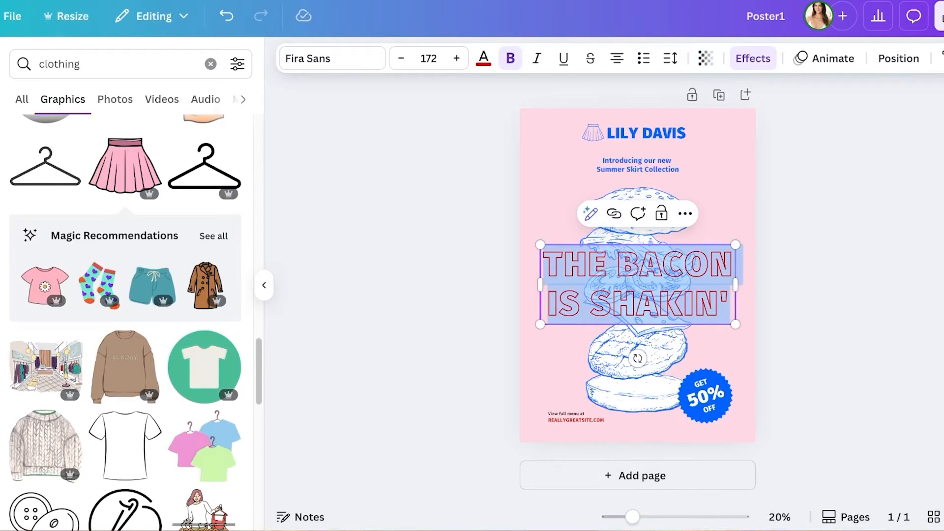
text(THE S)
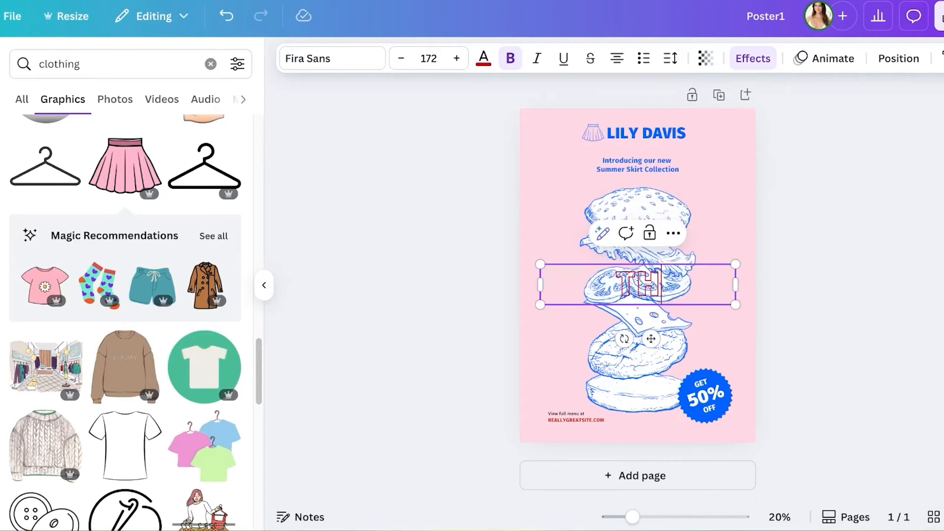
key(BackSpace)
key(BackSpace)
key(BackSpace)
key(BackSpace)
key(BackSpace)
text(SY)
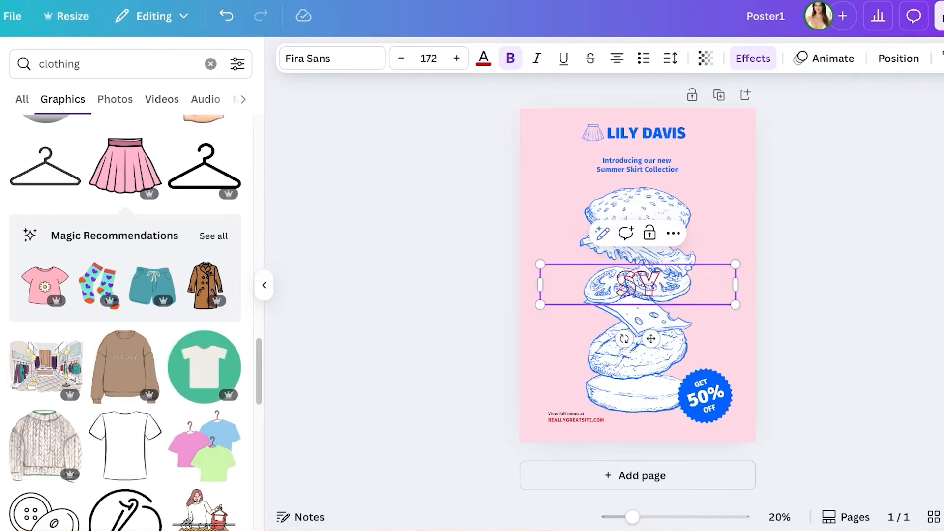
key(BackSpace)
key(BackSpace)
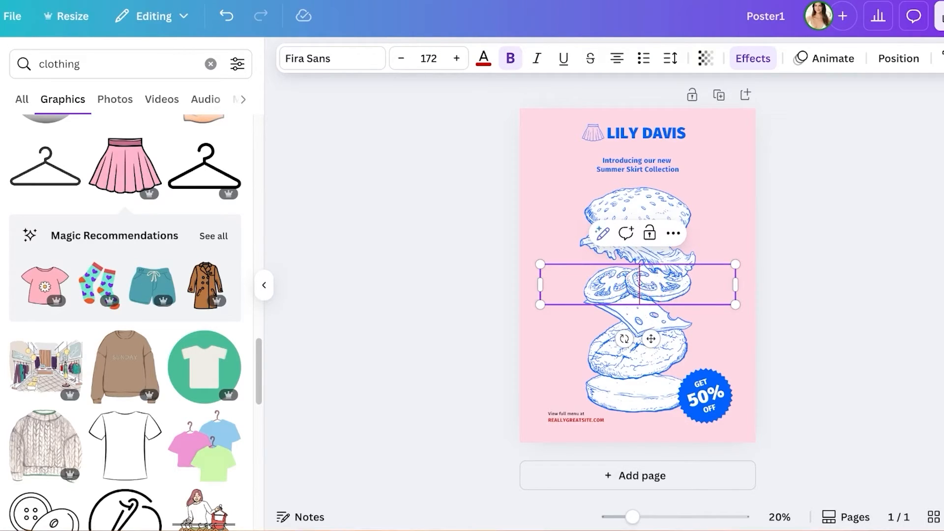
text(PO)
key(BackSpace)
key(BackSpace)
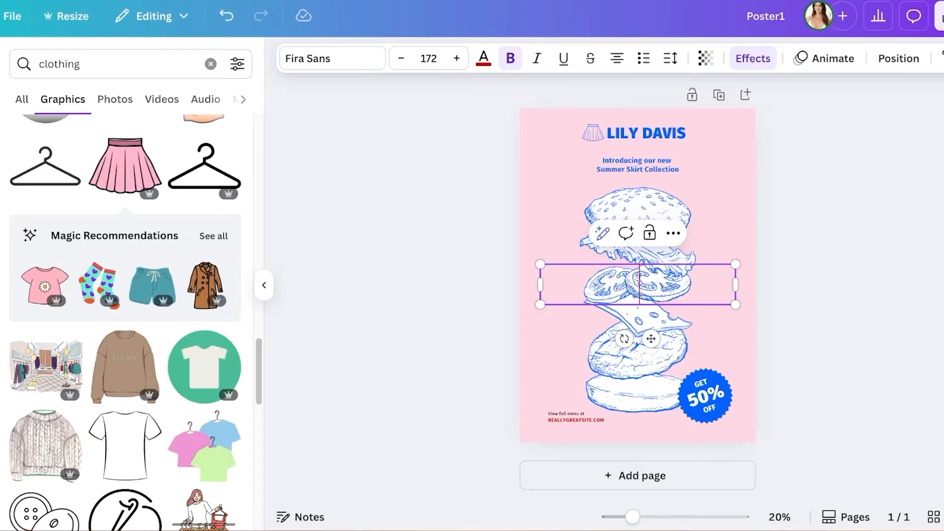
text(SPIC)
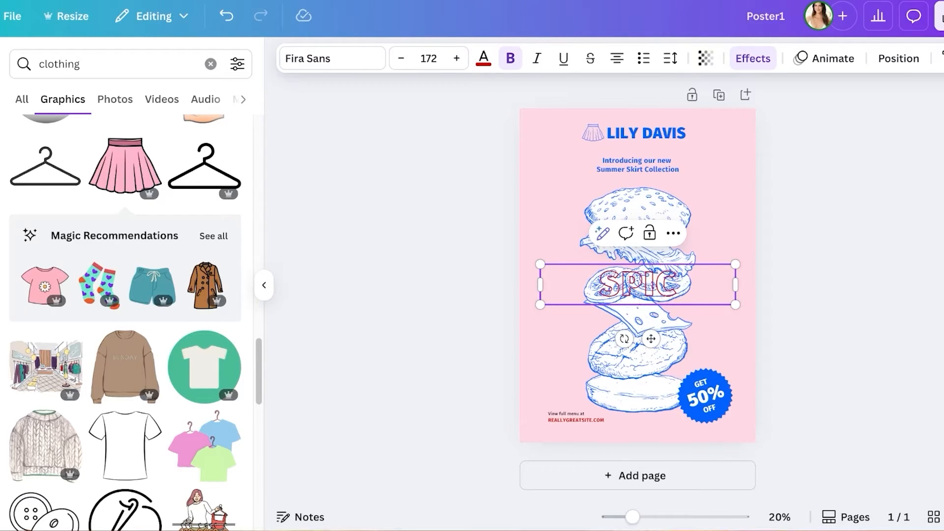
text(E YOUR SUMMER)
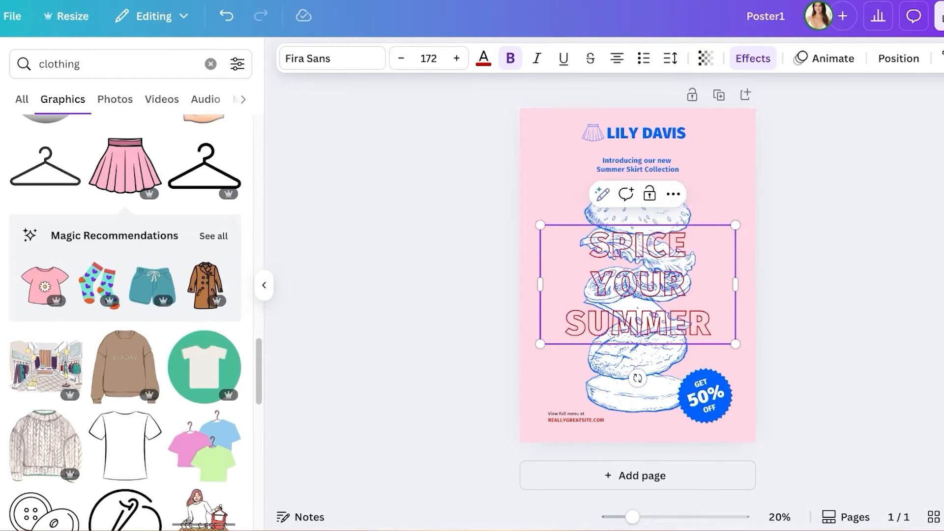
- Delete the burger illustration behind the headline
click(555, 369)
click(638, 364)
key(Delete)
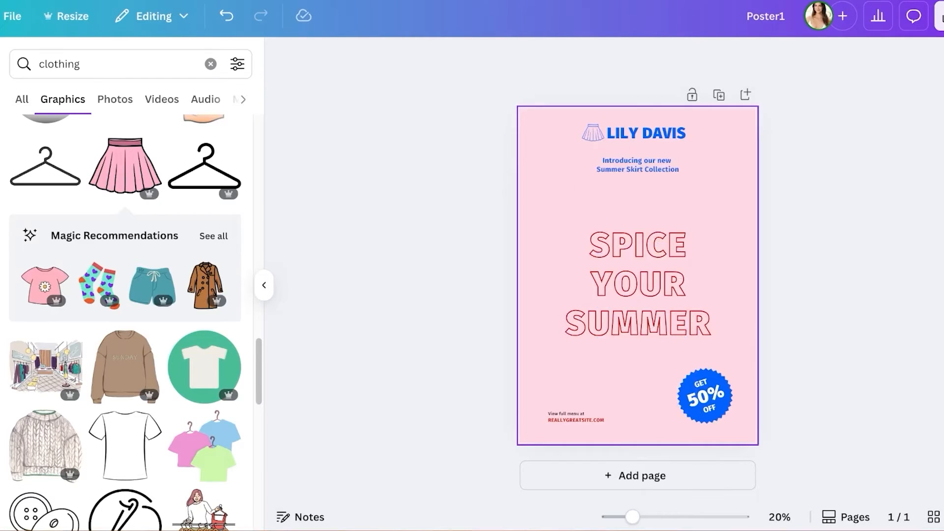
click(264, 285)
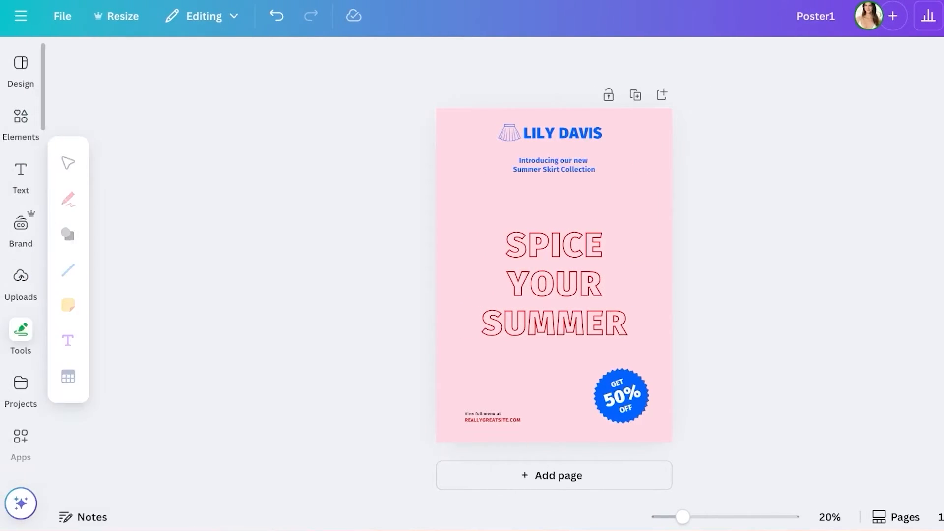
click(21, 279)
click(20, 174)
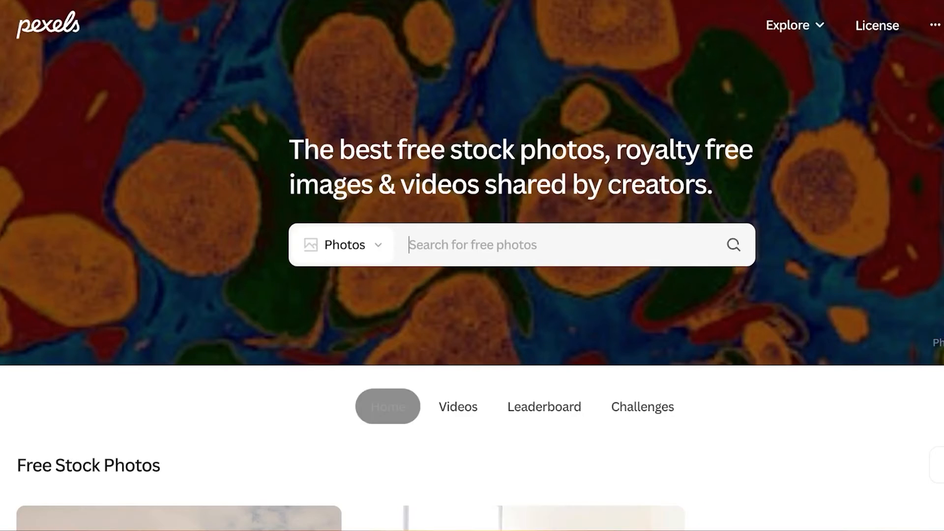
- On the Pexels website, search the free stock photos for "fashion" and browse the results for a suitable model photo
text(fashion)
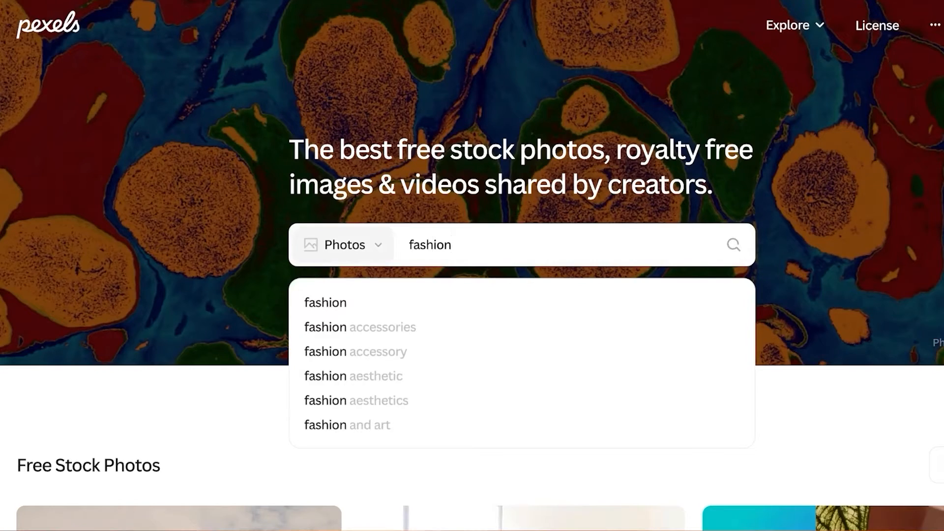
key(Return)
scroll(197, 344, down, 3)
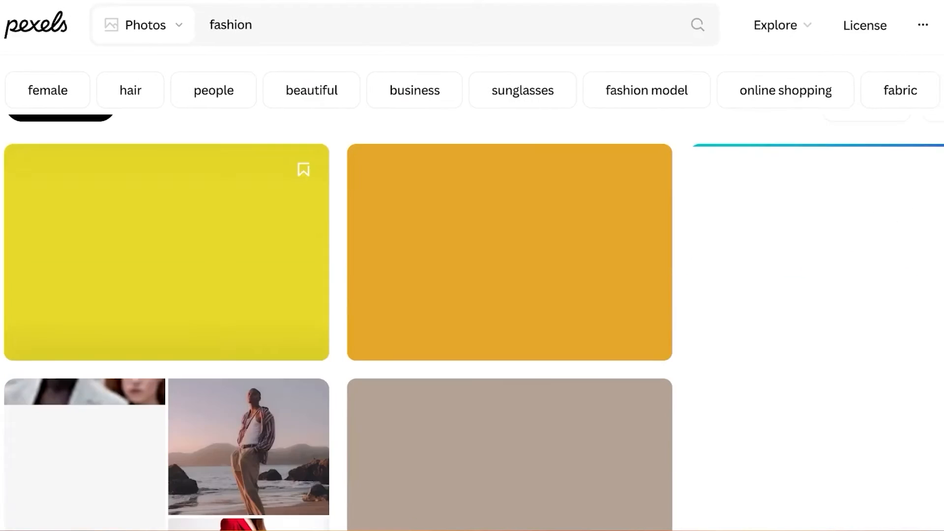
scroll(510, 295, down, 8)
scroll(509, 295, up, 8)
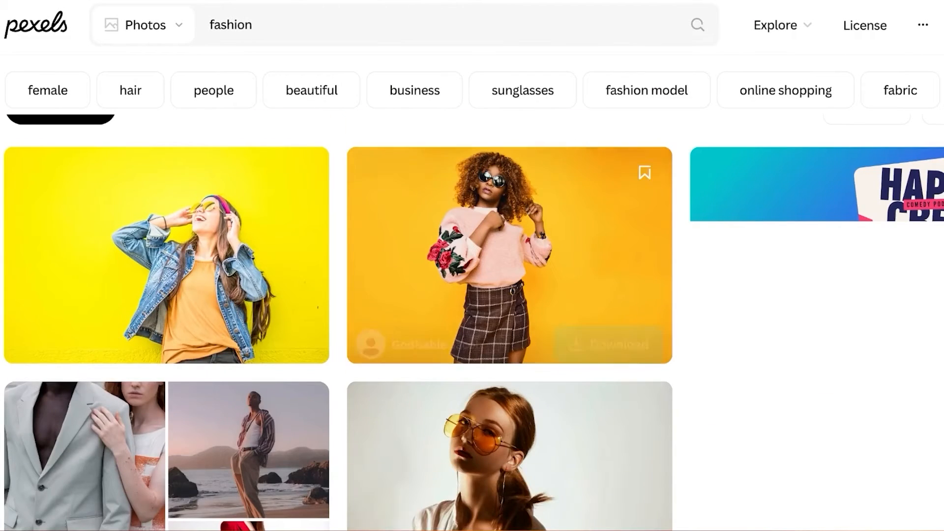
scroll(509, 295, down, 7)
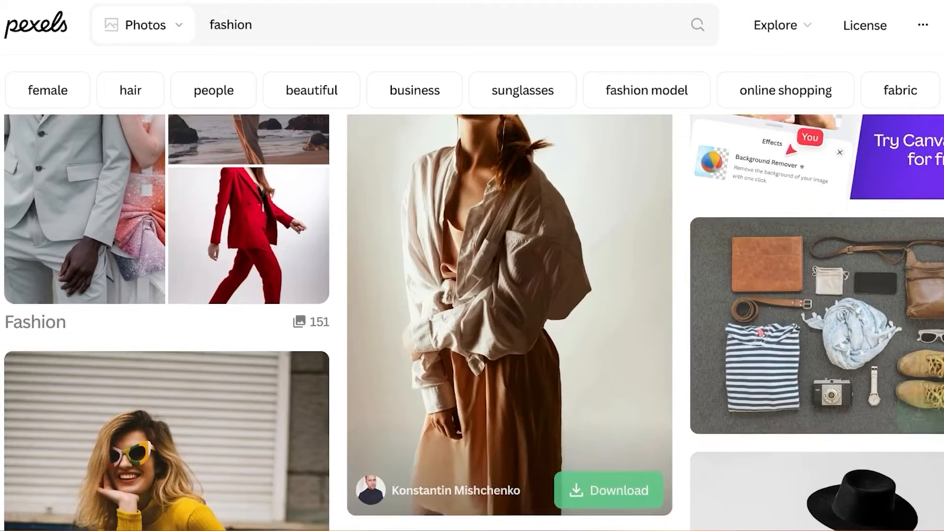
scroll(509, 295, up, 3)
scroll(510, 295, down, 8)
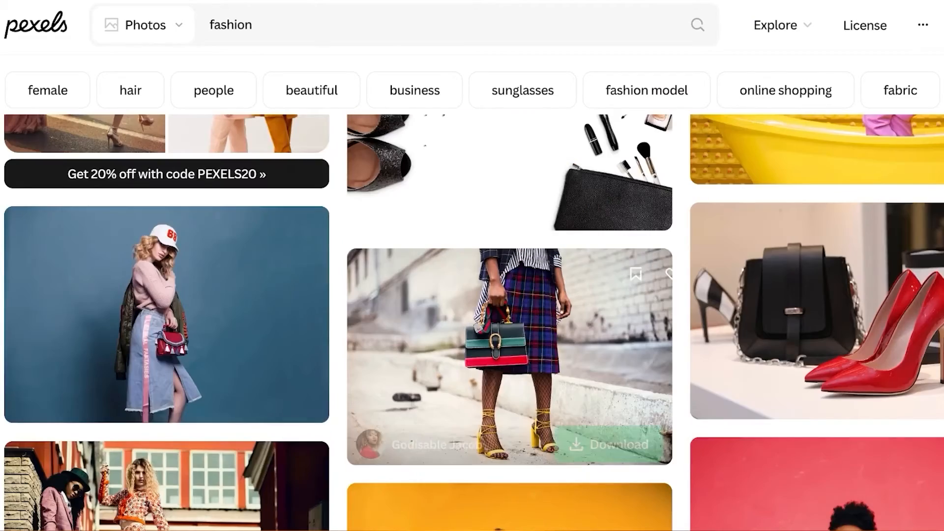
scroll(276, 315, down, 15)
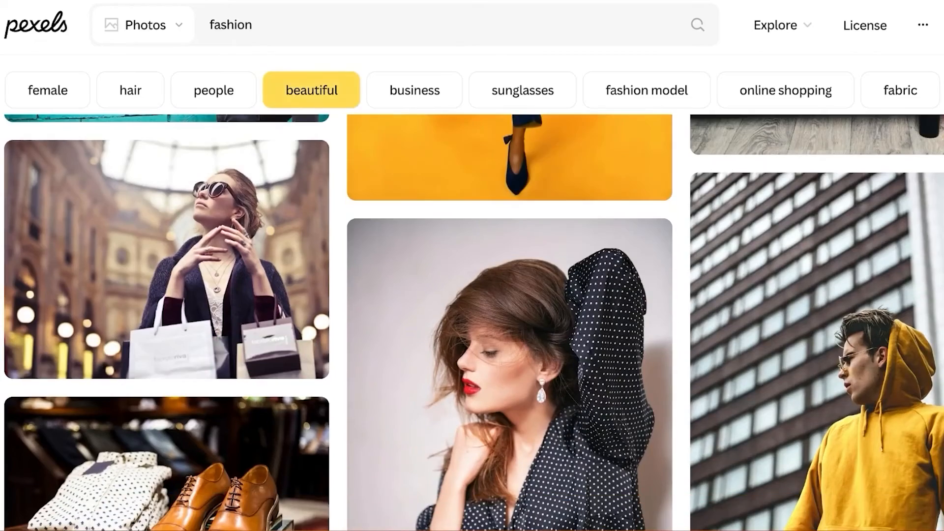
- Refine the Pexels photo search to "fashion skirt"
click(315, 25)
text(skirt)
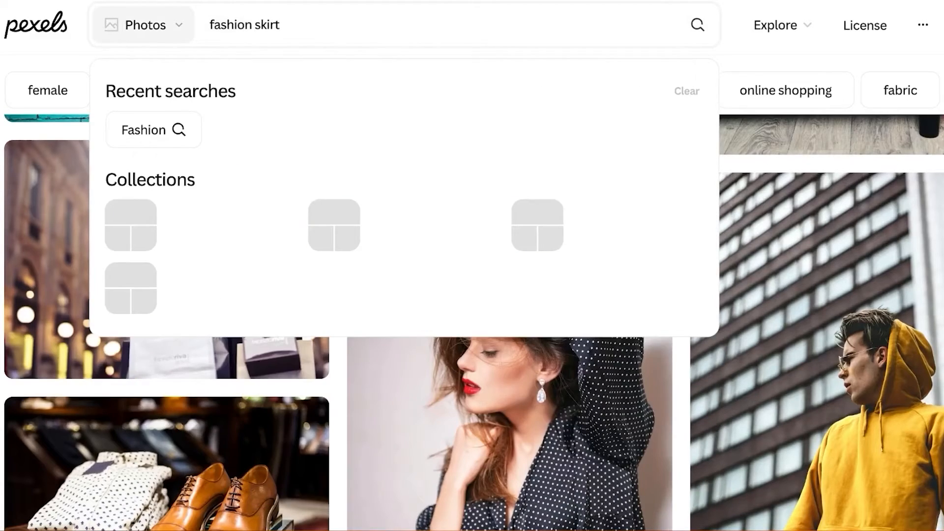
key(Return)
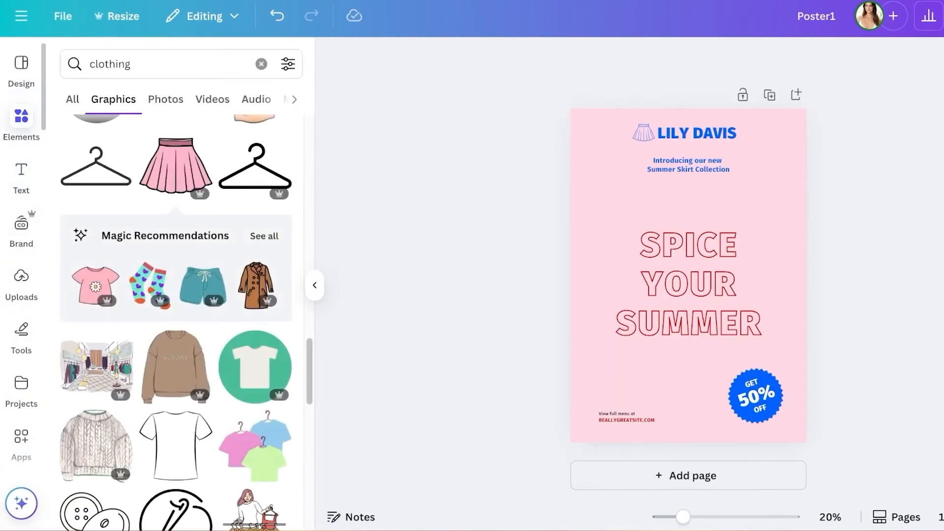
- Back in Canva, search the elements for "fashion skirts" and browse the photo results
key(ctrl+a)
key(BackSpace)
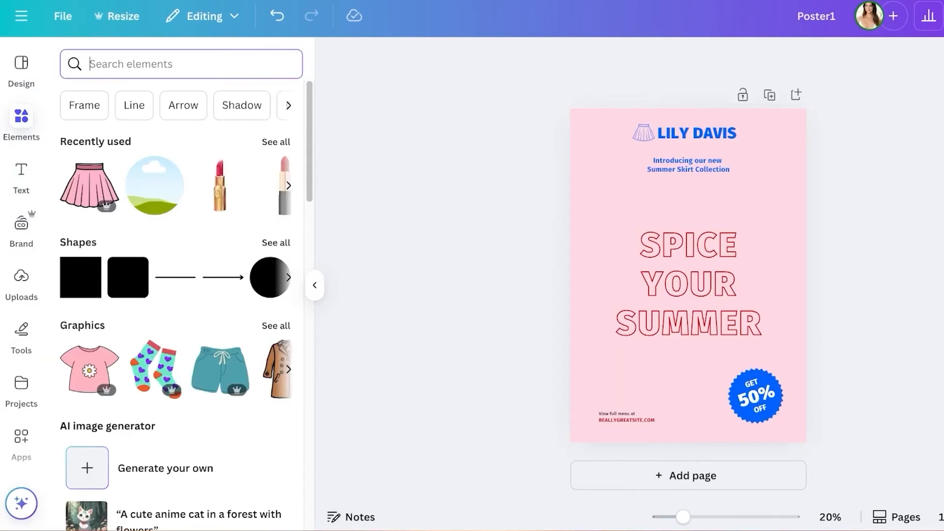
text(fashion skirts)
key(Return)
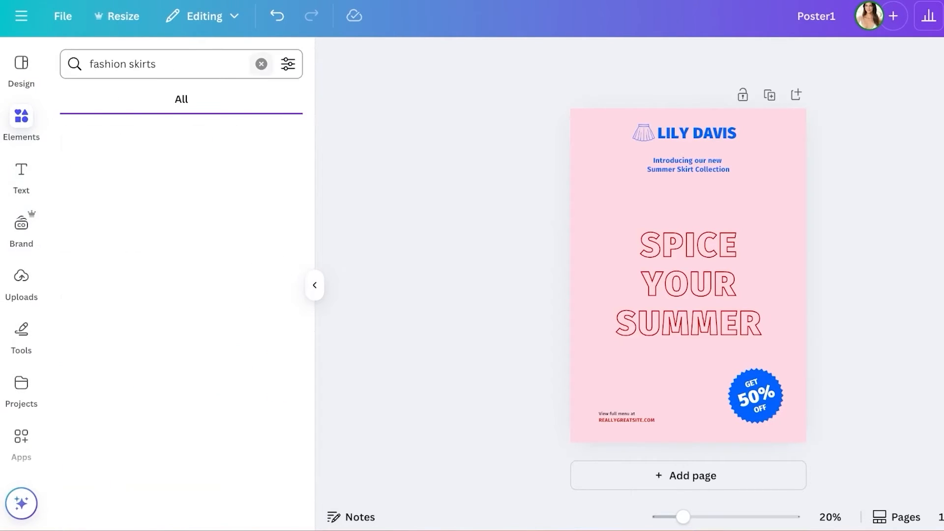
click(166, 99)
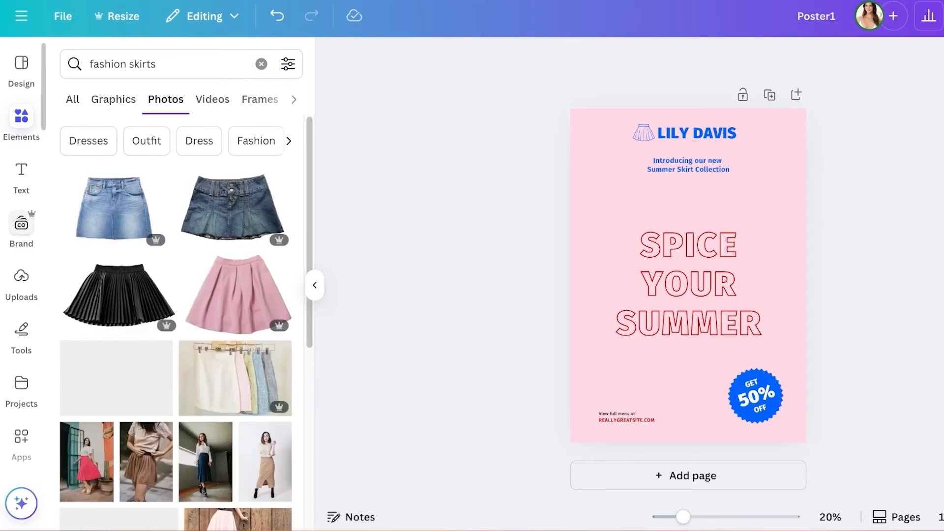
scroll(236, 211, down, 6)
scroll(176, 319, down, 4)
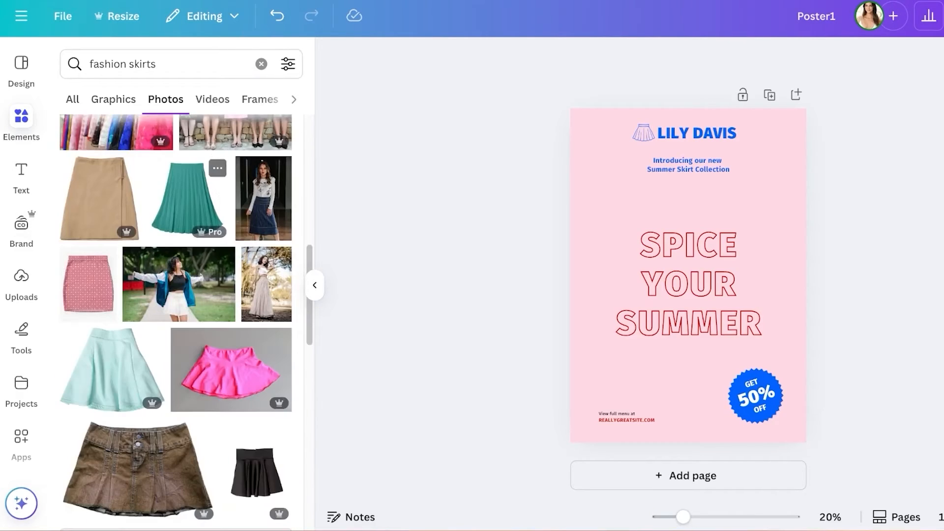
- Search the photos for "maxi dress" and add the street photo of the woman in the long floral dress to the poster
triple_click(109, 64)
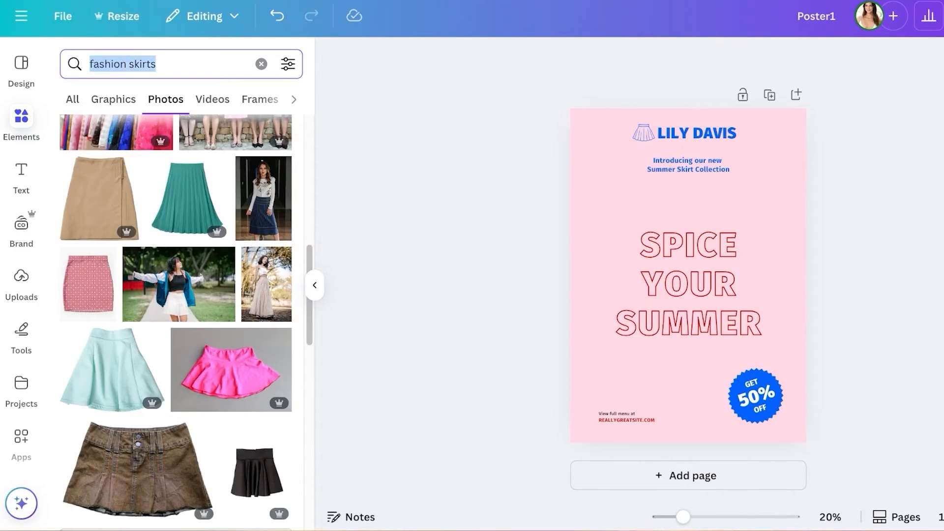
text(maxi)
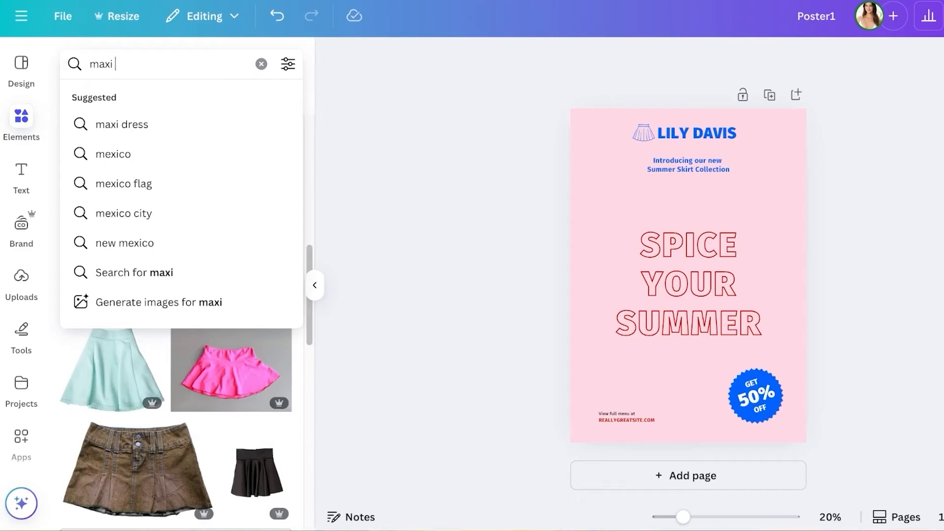
click(109, 128)
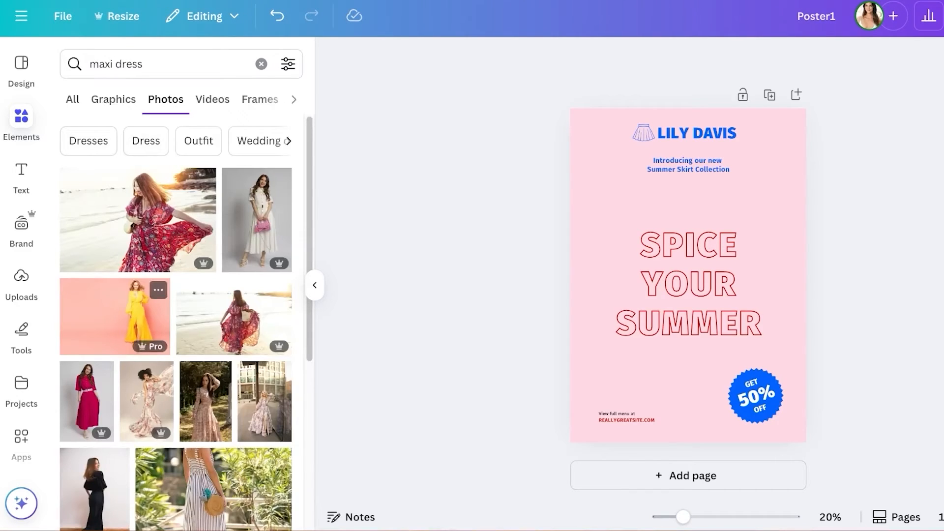
scroll(264, 211, down, 4)
click(264, 210)
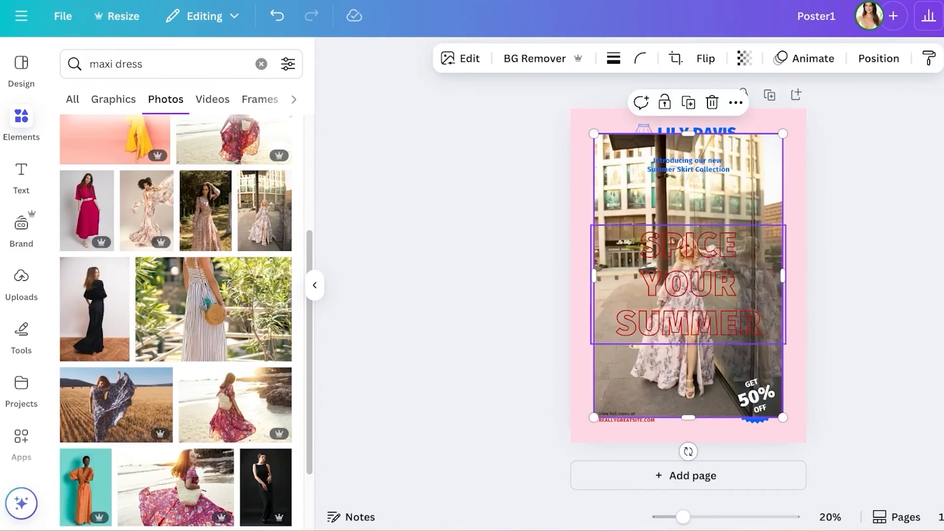
- Move the dress photo higher on the poster and remove its background
drag(689, 351, 693, 319)
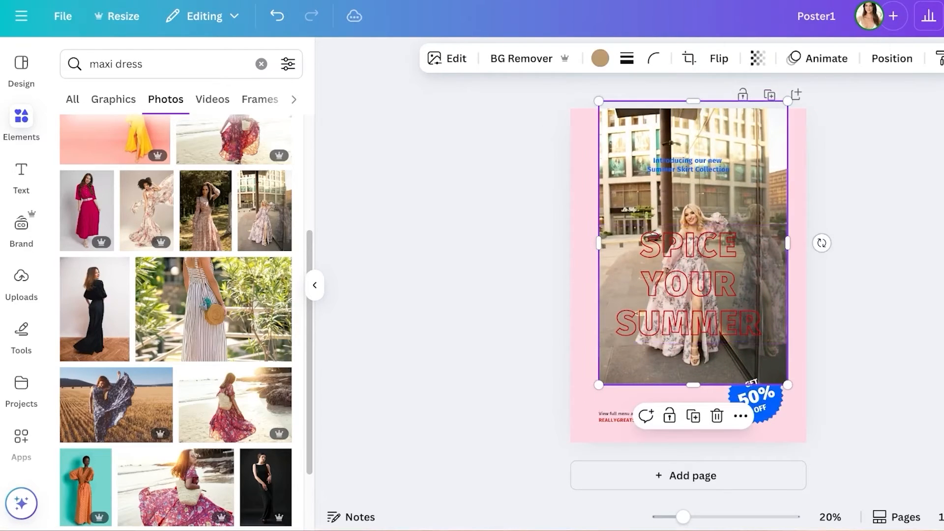
click(522, 58)
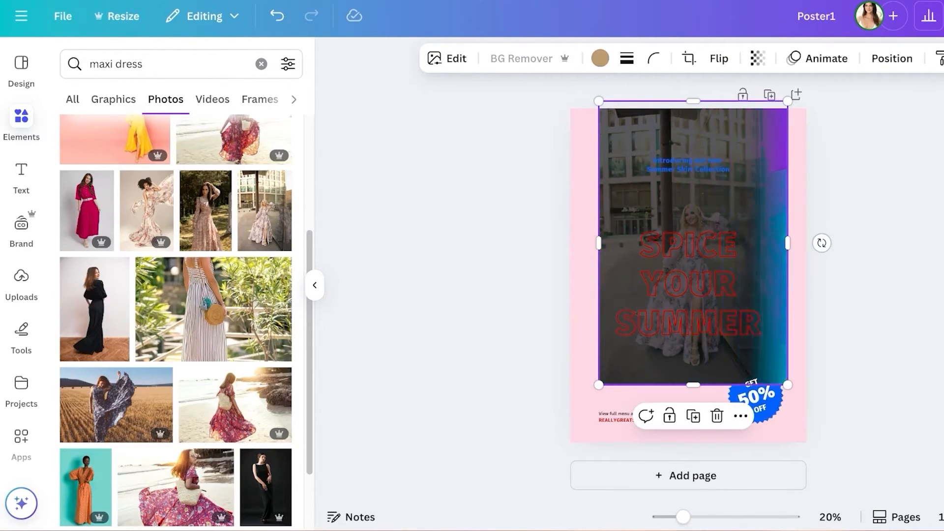
drag(693, 290, 693, 284)
- Crop the dress photo with a freeform frame, trimming the empty area above and beside the woman
double_click(693, 285)
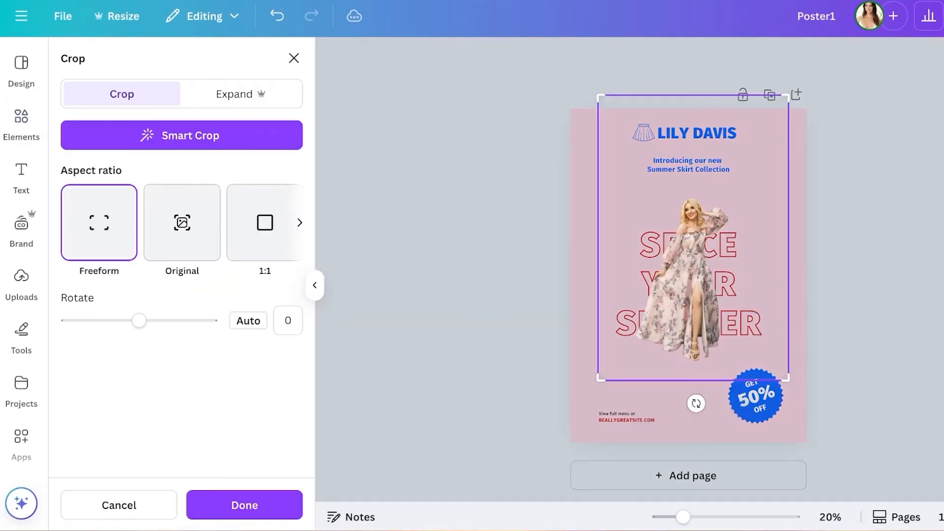
drag(787, 95, 735, 186)
drag(598, 186, 628, 188)
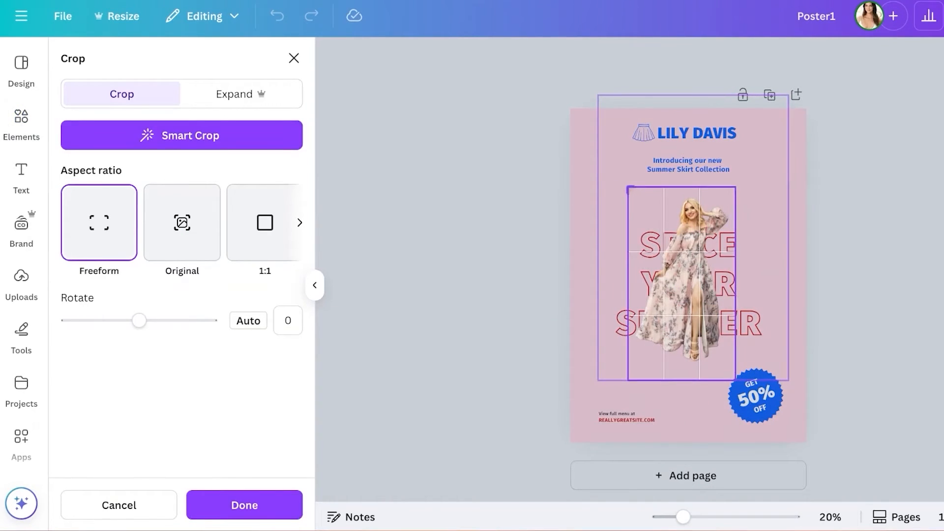
key(Return)
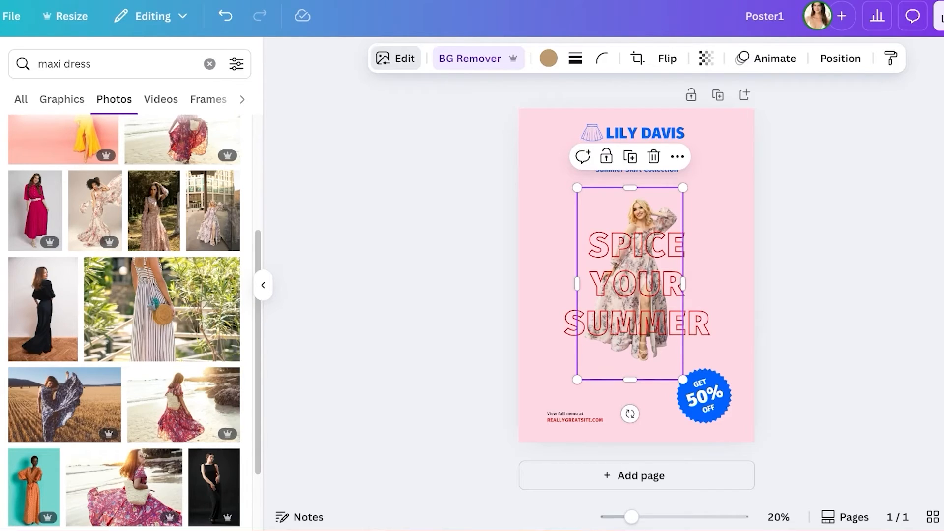
- Review the image editing effects available for the dress photo, including the Duotone presets and Face Retouch
click(396, 58)
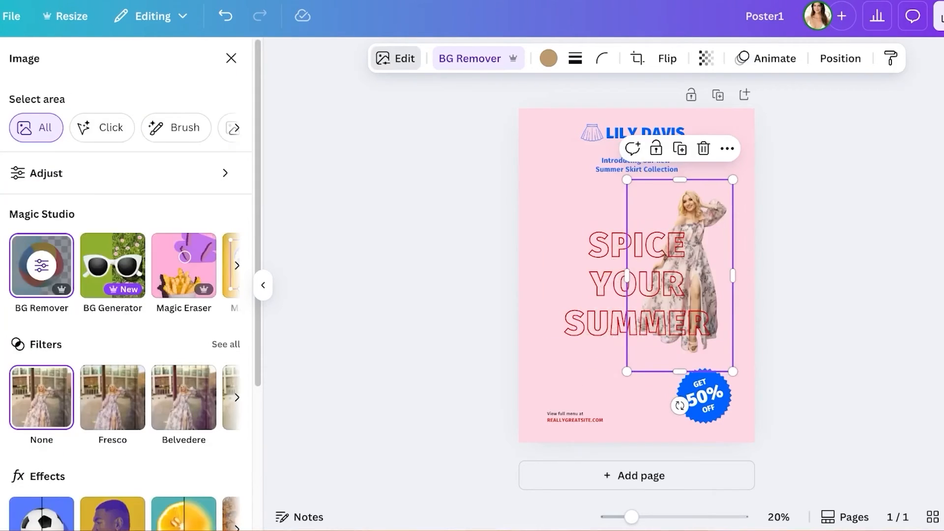
scroll(126, 285, down, 1)
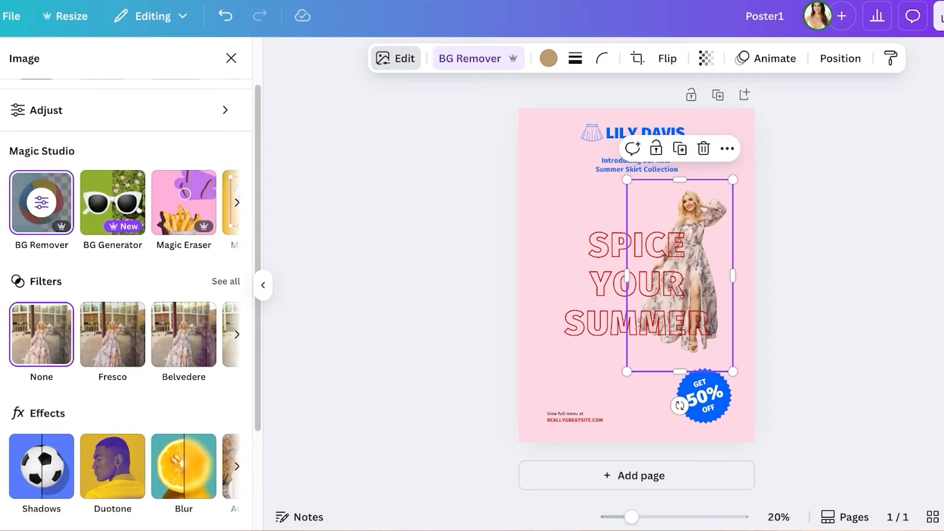
scroll(126, 285, down, 1)
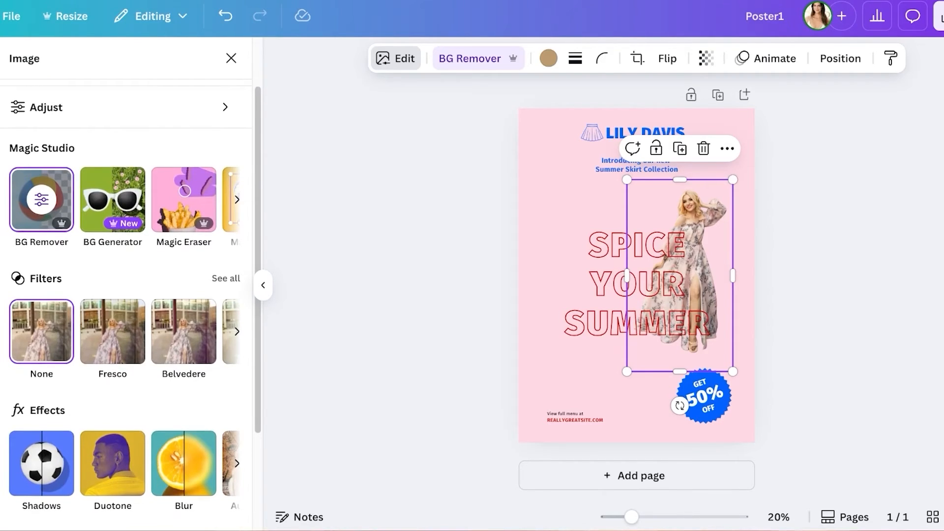
scroll(184, 452, down, 1)
click(113, 433)
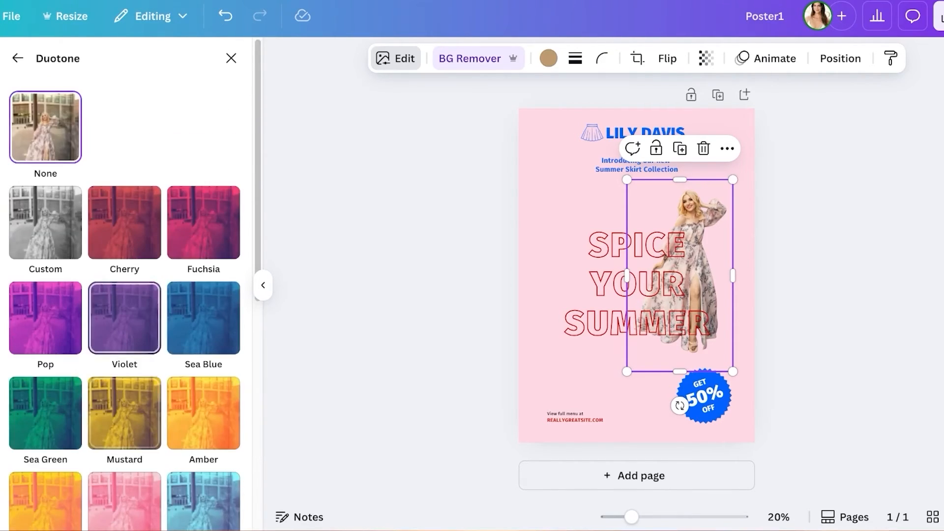
scroll(124, 339, down, 8)
scroll(125, 340, up, 8)
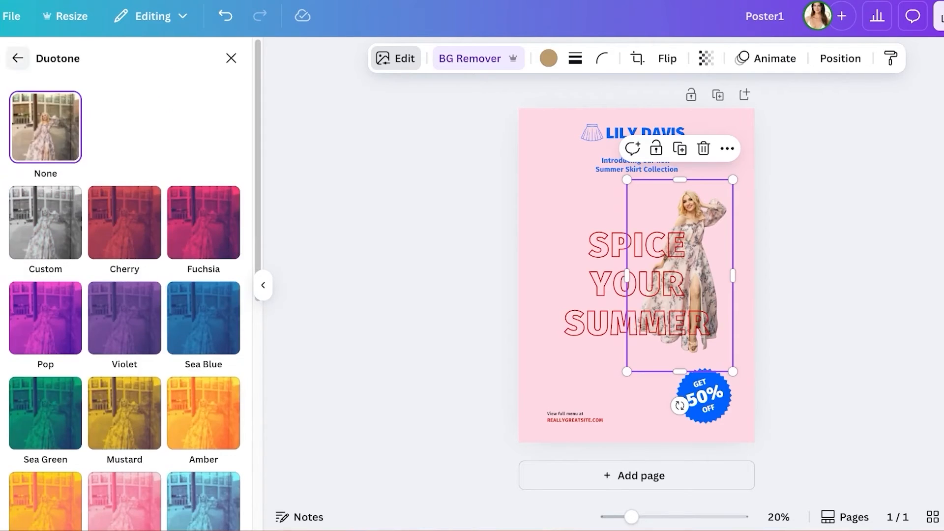
click(18, 58)
scroll(216, 433, right, 2)
click(221, 432)
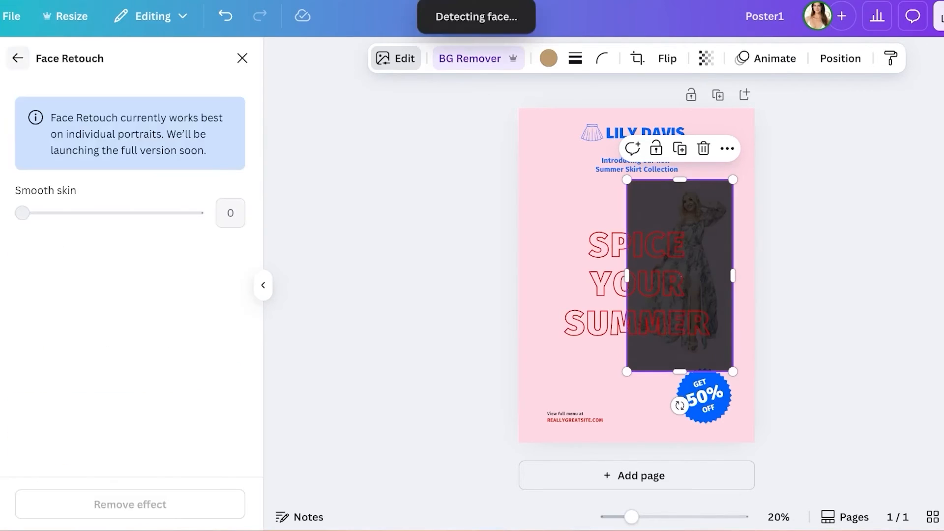
click(18, 58)
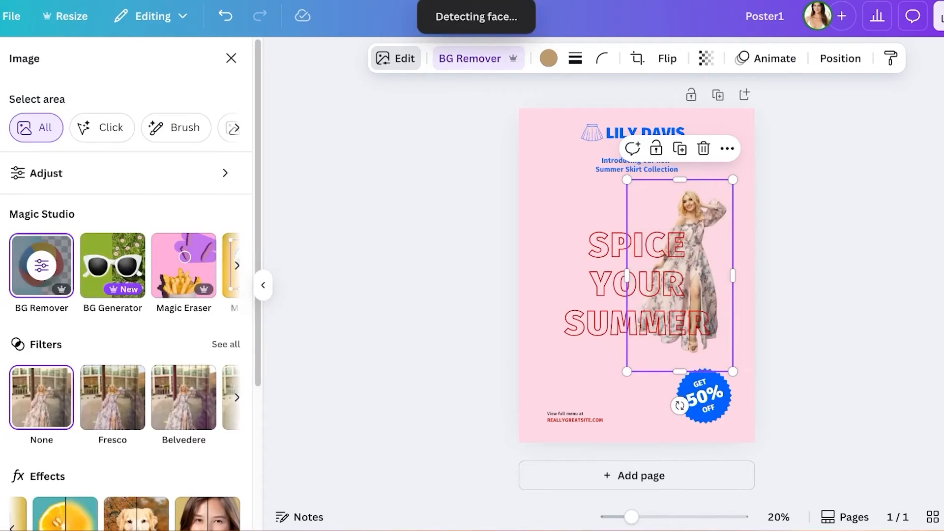
- Look through the full set of photo filters for the dress photo, from the warm and cool groups to Color Pop
click(225, 345)
scroll(148, 334, down, 7)
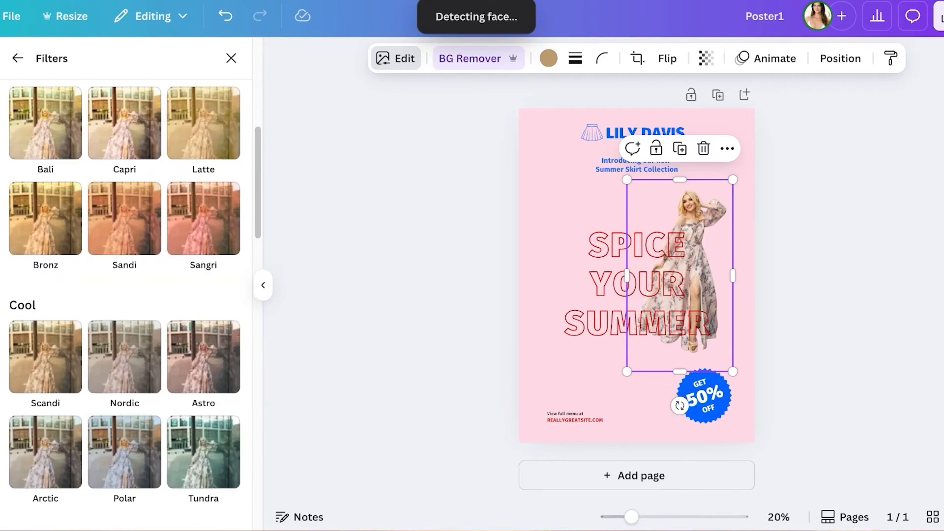
scroll(125, 393, down, 8)
scroll(124, 366, up, 6)
scroll(124, 366, down, 11)
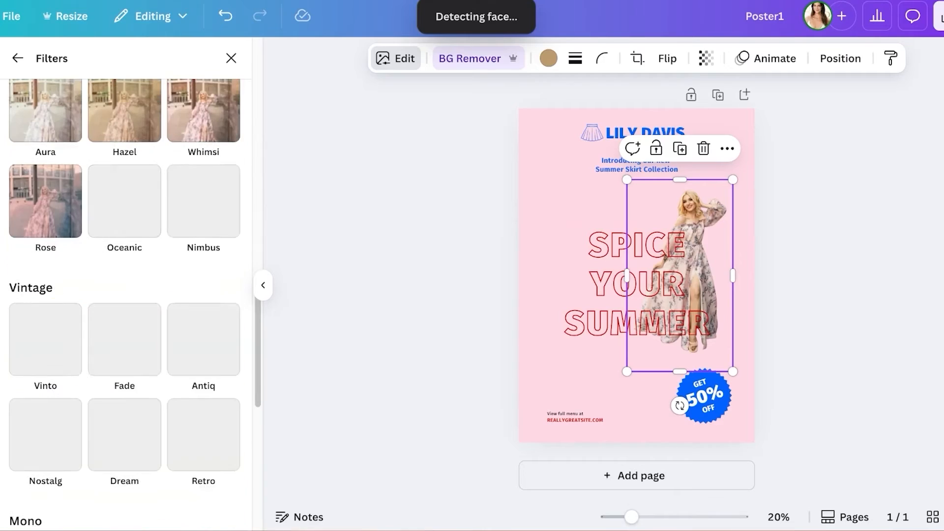
scroll(125, 305, down, 10)
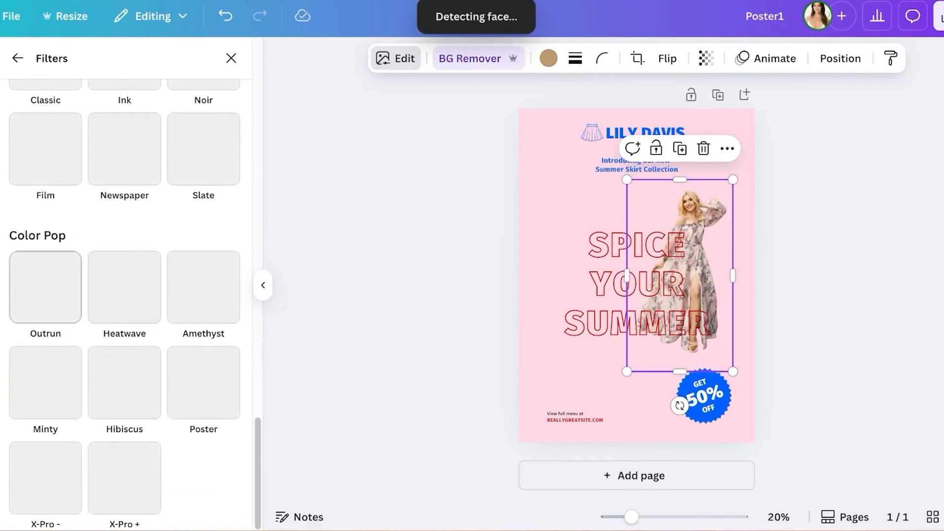
- Try recoloring the dress photo with the document's blue and then white, and move the photo back toward the poster's centre
click(549, 58)
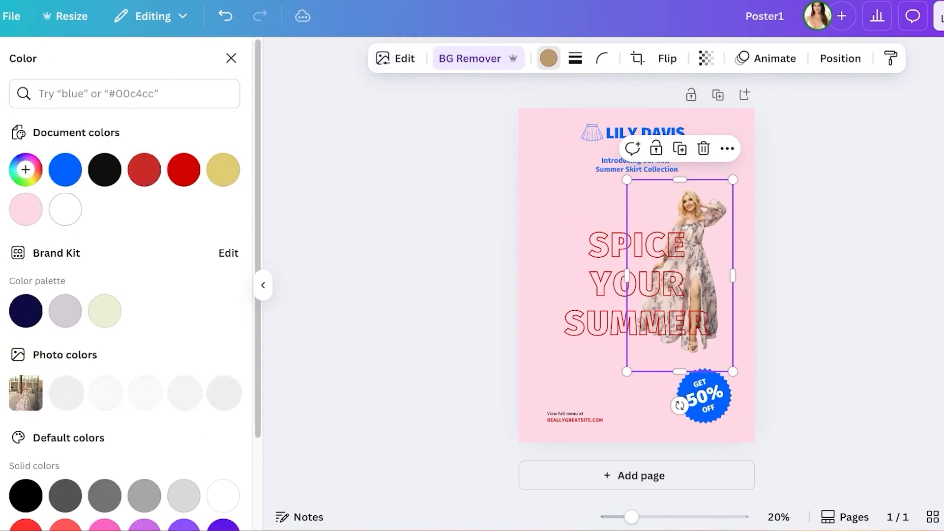
click(65, 169)
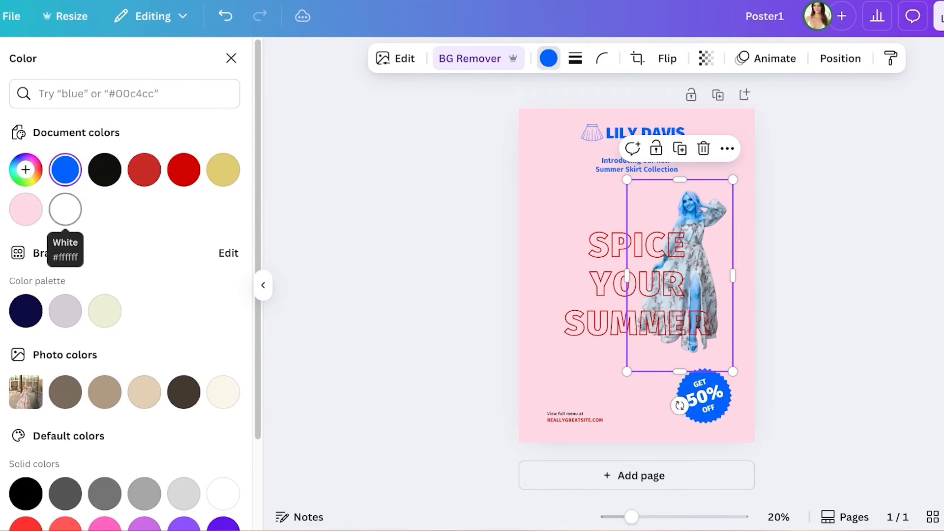
click(65, 209)
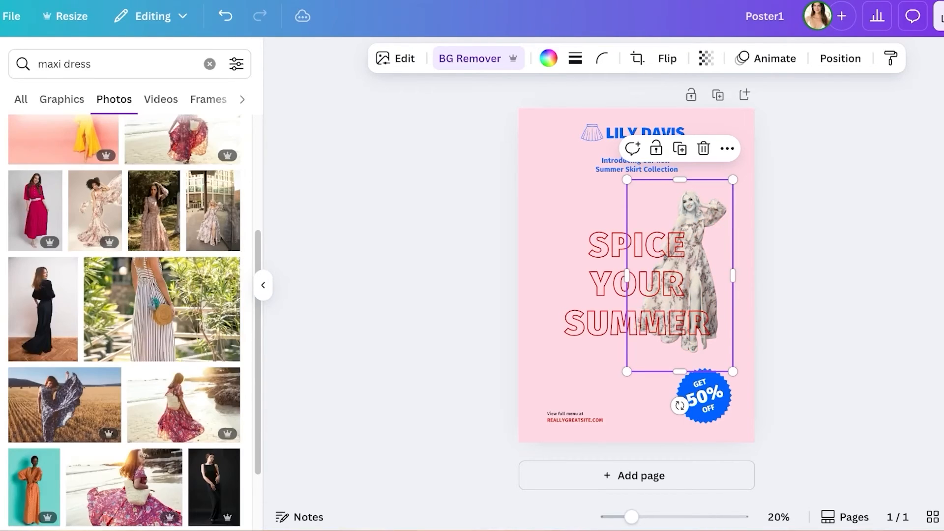
drag(679, 275, 615, 283)
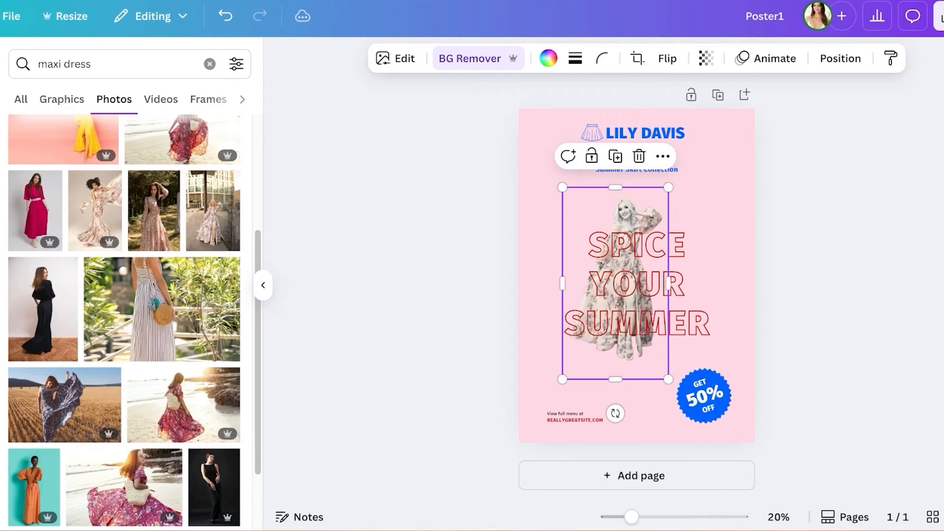
- Try recoloring the dress photo with its own photo colors: tan, dark brown #43392e and light beige
click(575, 58)
click(576, 58)
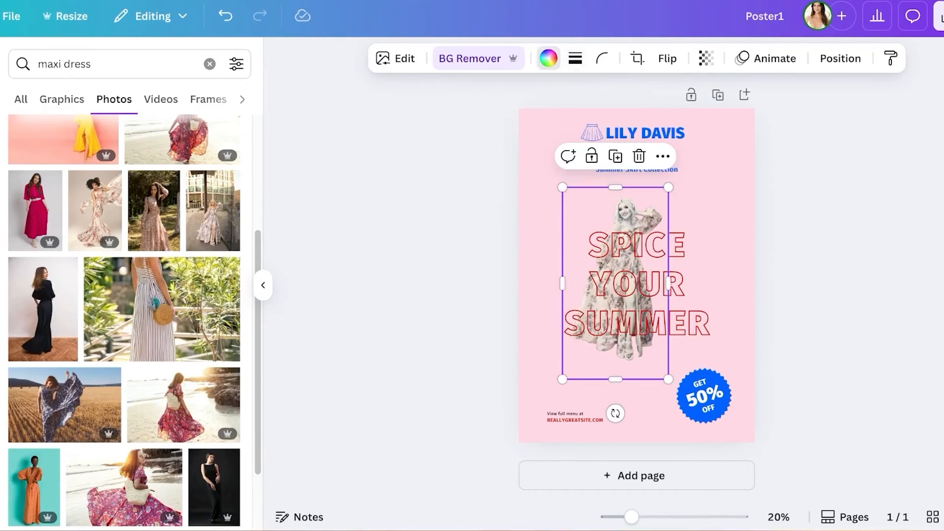
click(548, 58)
click(549, 58)
click(548, 58)
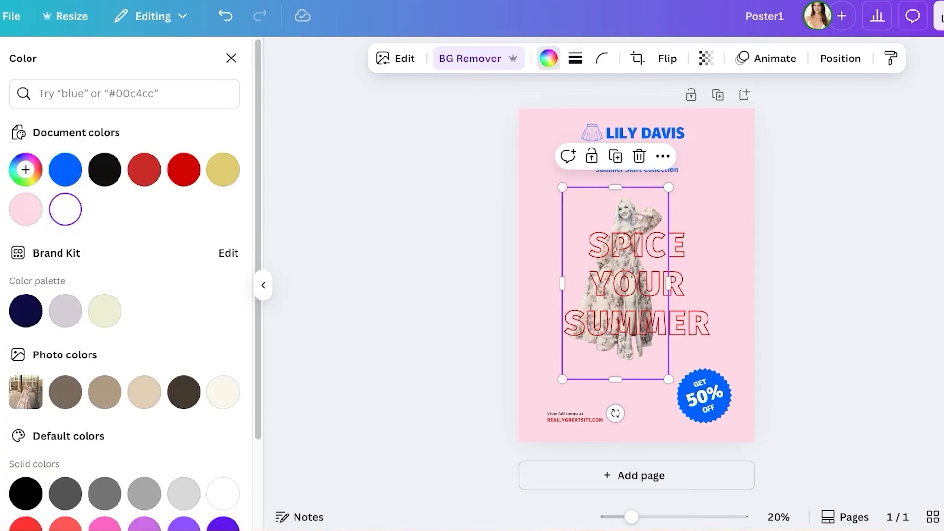
click(104, 391)
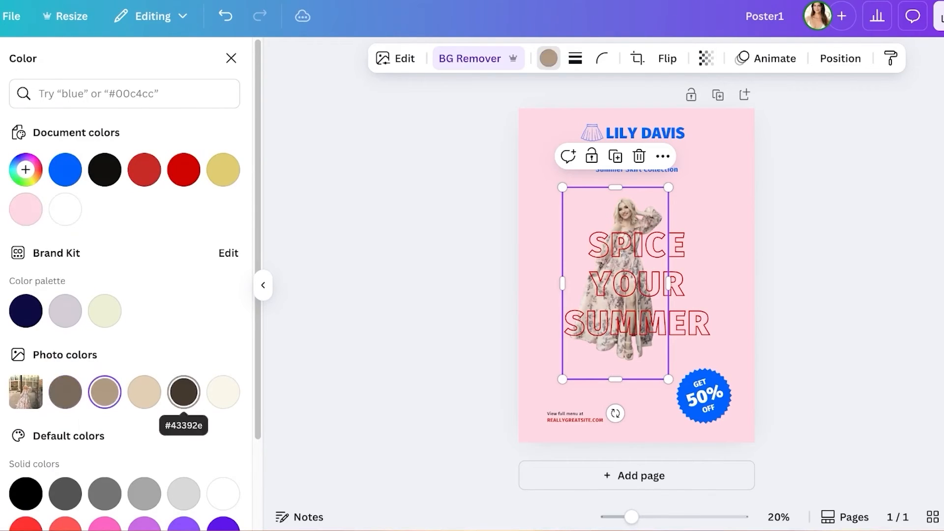
click(183, 392)
click(144, 392)
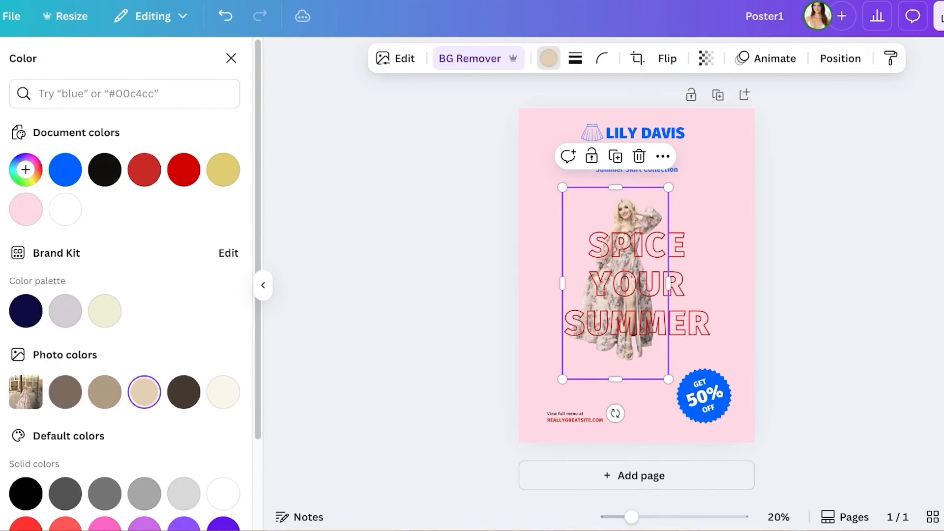
click(232, 58)
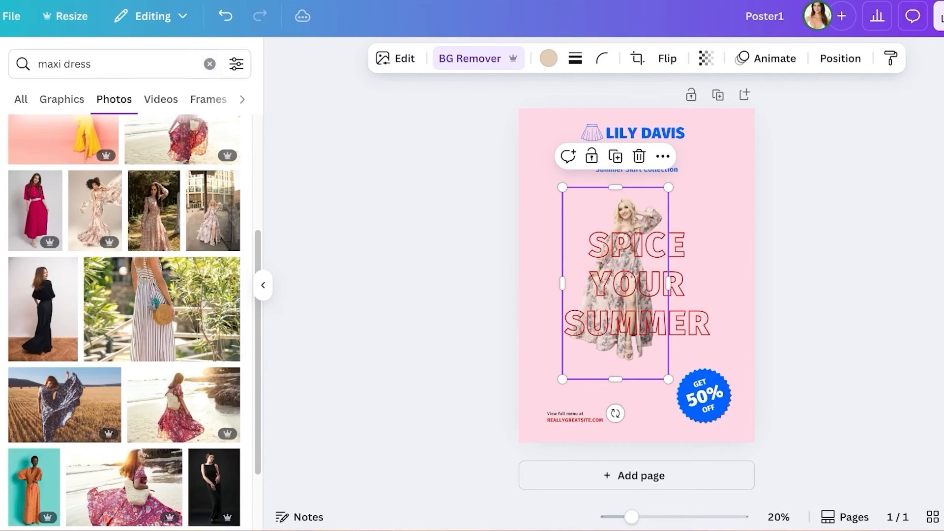
- Erase the woman's head and foot from the cutout using the Background Remover's Erase brush at size 20
click(5, 398)
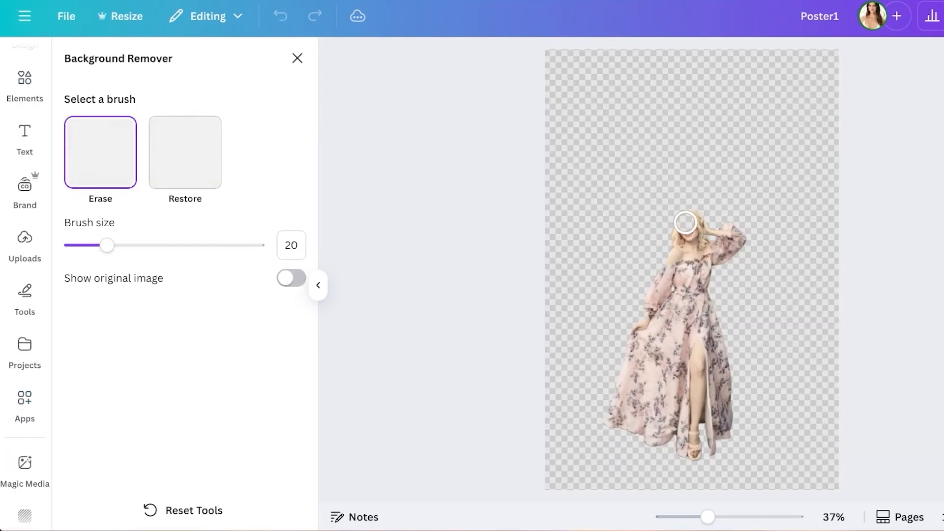
mouse_move(685, 222)
mouse_down()
mouse_move(667, 249)
mouse_move(710, 233)
mouse_up()
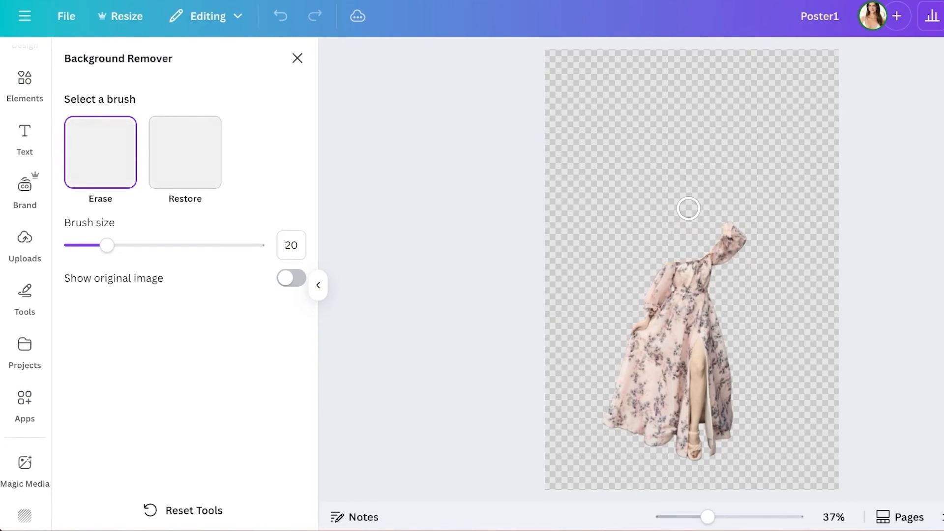
drag(693, 463, 697, 412)
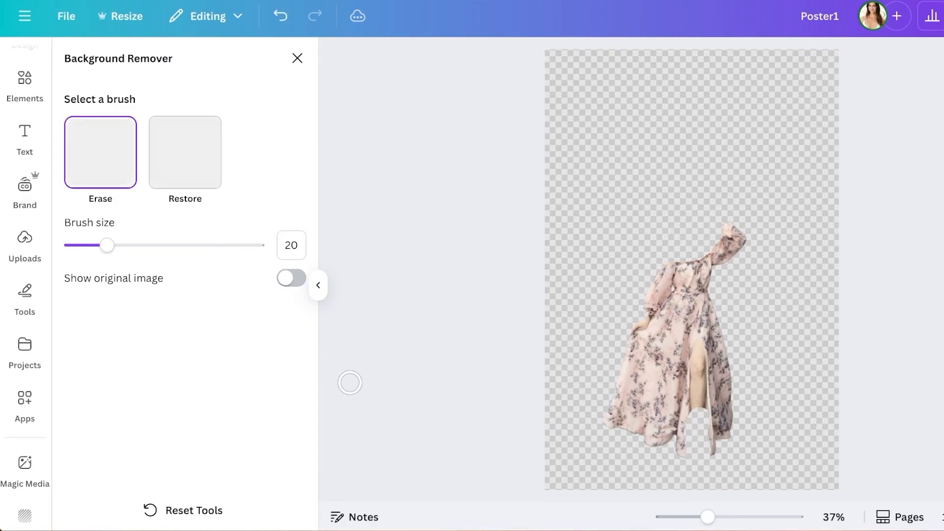
- Set the Erase brush size to 4, erase the remaining leg inside the dress slit and finish the background edit
drag(107, 245, 77, 245)
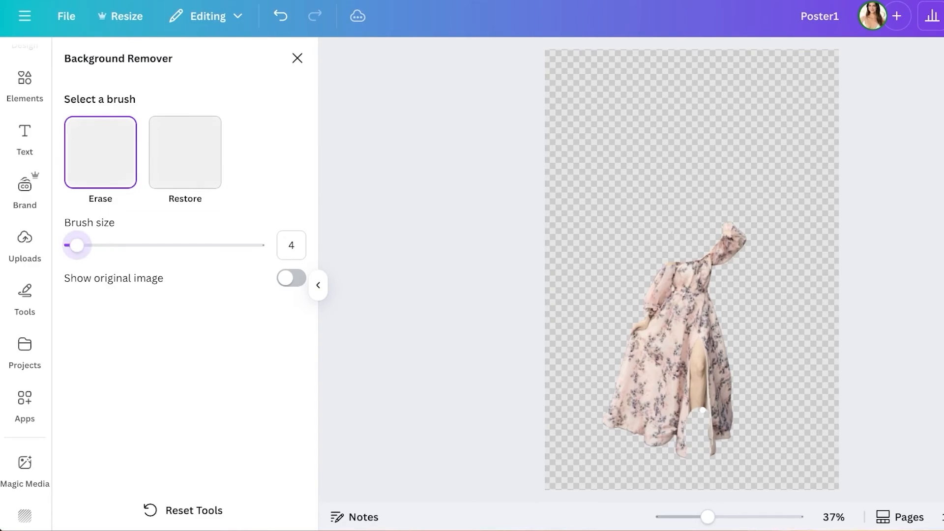
mouse_move(700, 404)
mouse_down()
mouse_move(697, 339)
mouse_move(693, 401)
mouse_up()
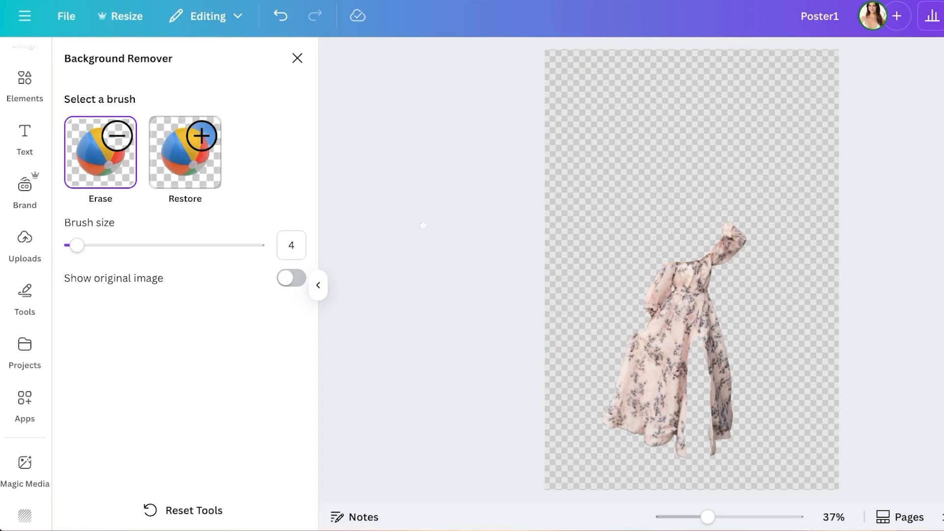
click(297, 58)
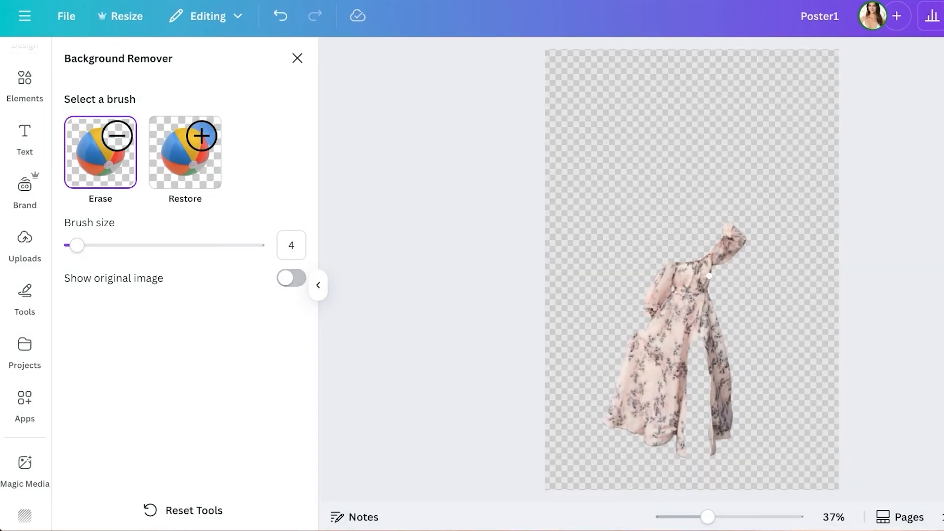
click(297, 58)
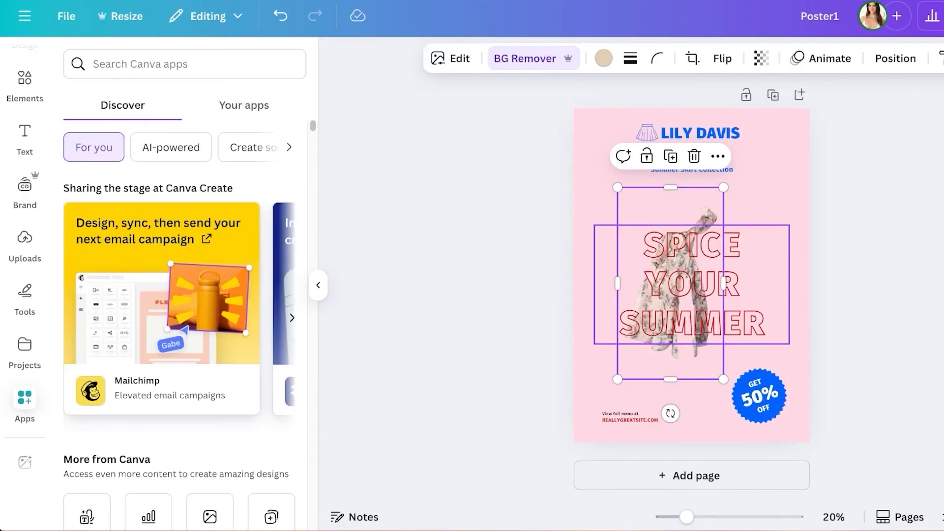
- Move the dress cutout slightly higher on the poster and recolor it with the dark blue default solid color
drag(671, 277, 688, 252)
click(604, 58)
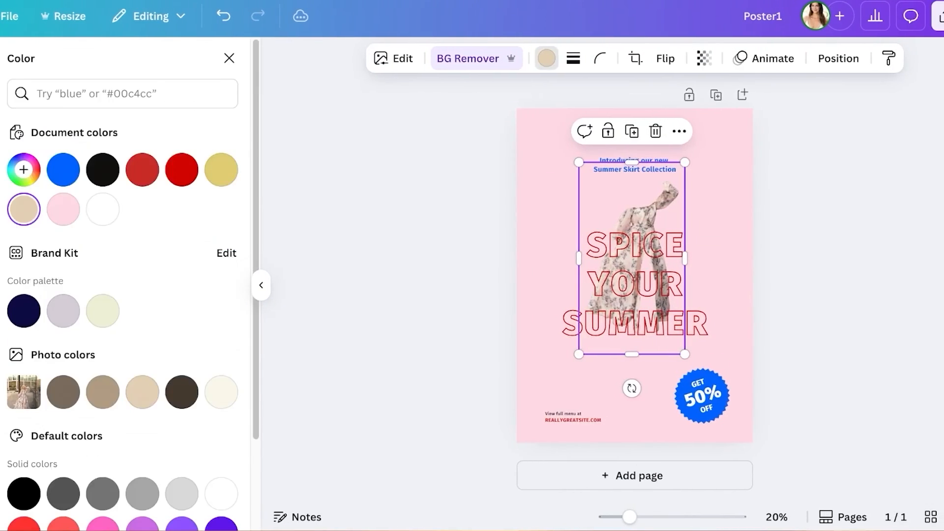
scroll(123, 344, down, 3)
click(221, 463)
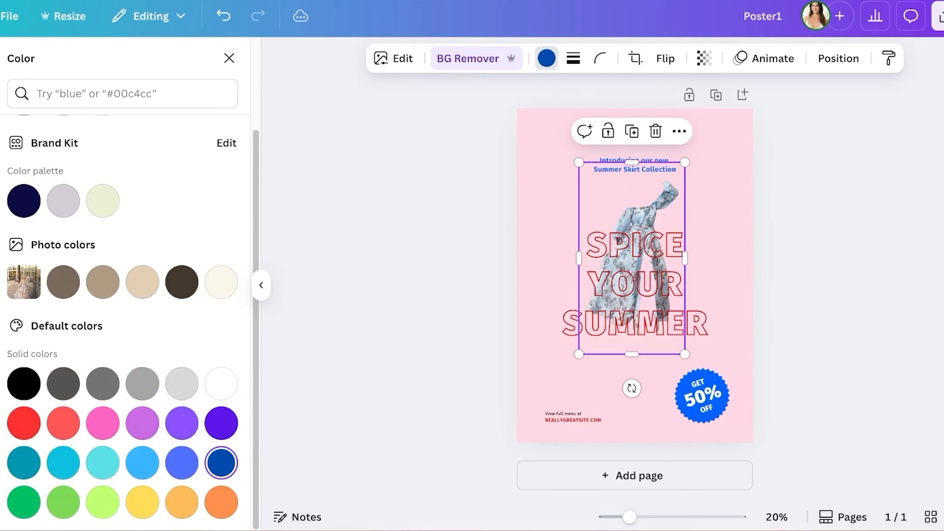
- Enlarge the dress cutout to dominate the poster and centre it around the SPICE YOUR SUMMER headline
drag(685, 354, 752, 474)
drag(666, 317, 622, 273)
click(408, 354)
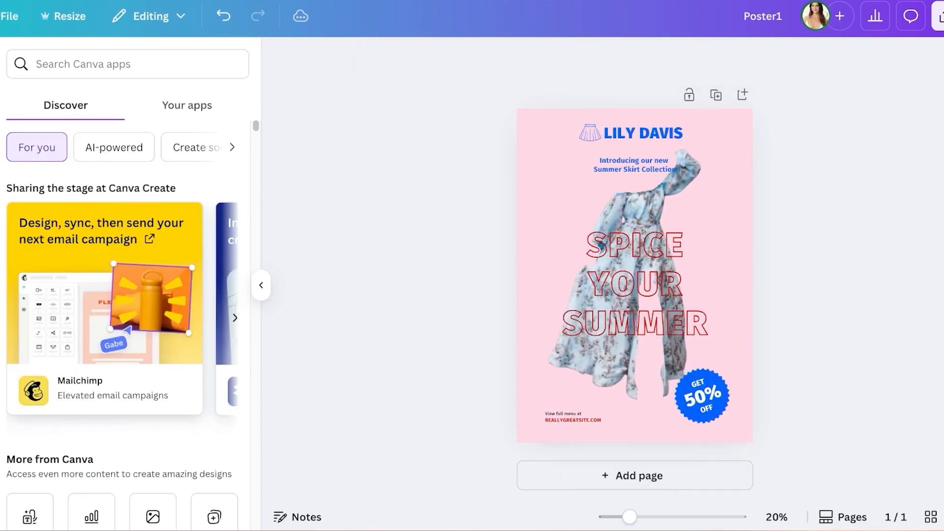
- Open the poster's download settings and display the available file types
double_click(573, 420)
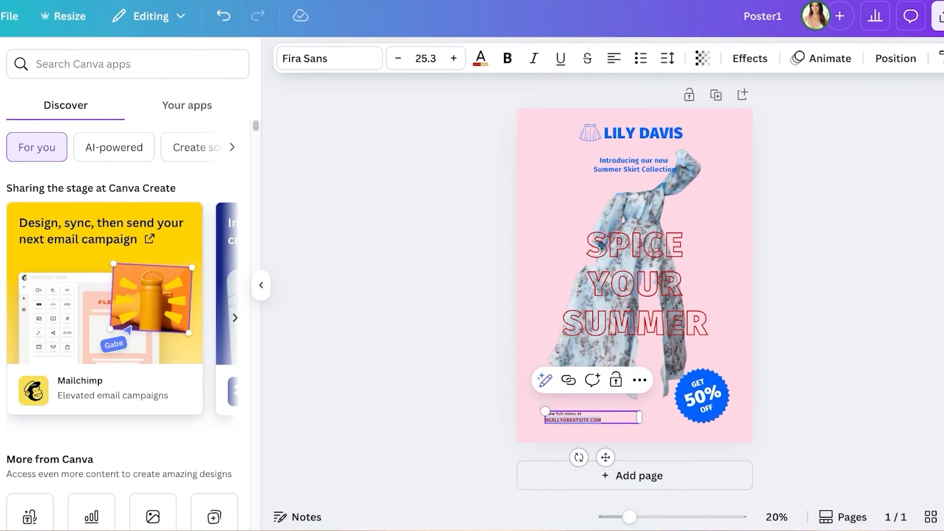
click(939, 16)
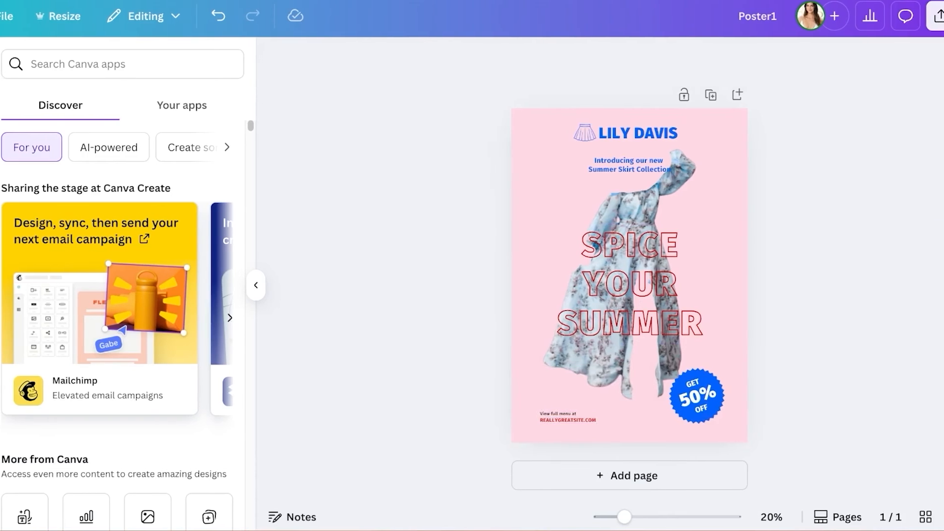
click(682, 322)
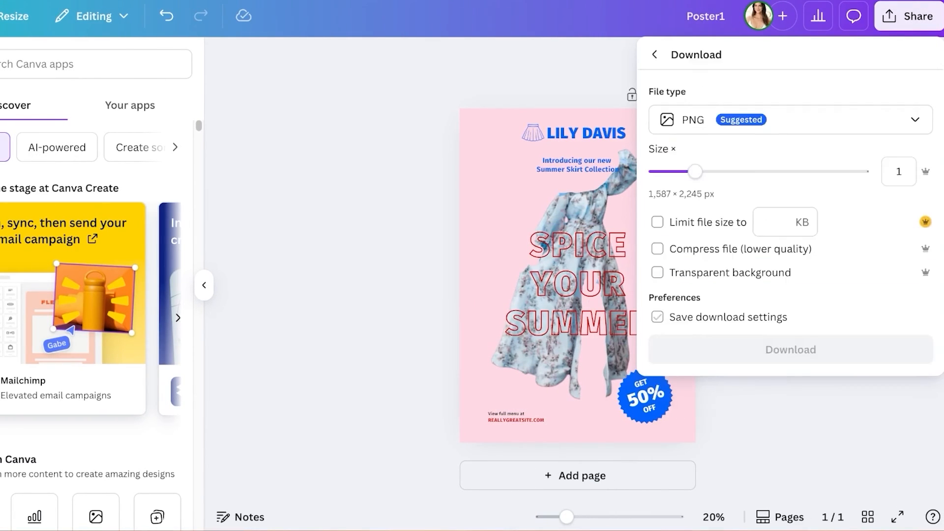
click(785, 119)
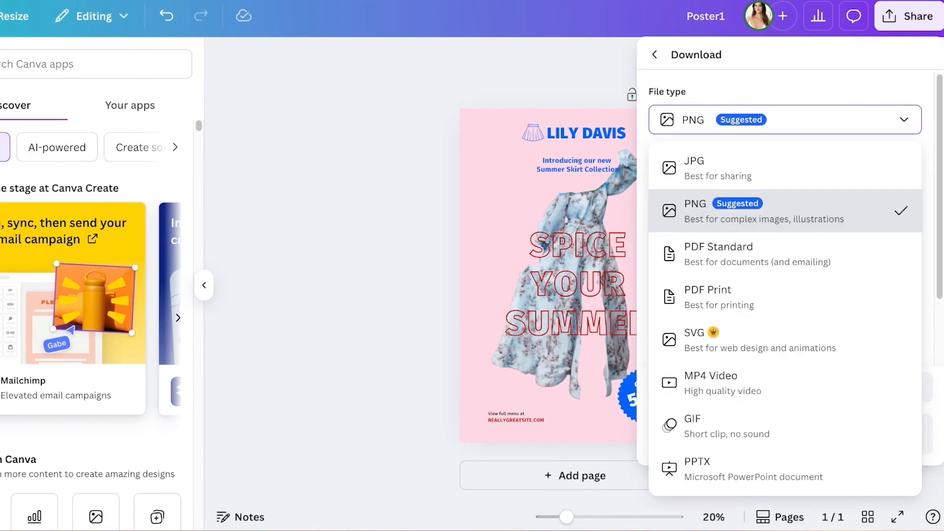